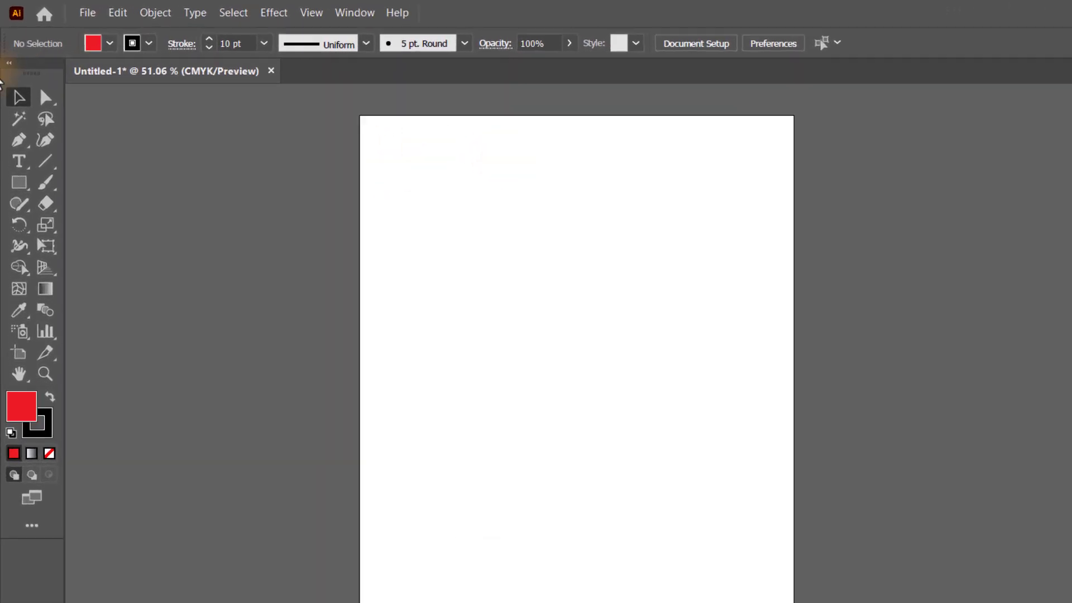
Step: Draw a rectangle about 295 by 174 pt with the current red fill and black stroke, then move it near the artboard's upper-left corner
left_click(18, 206)
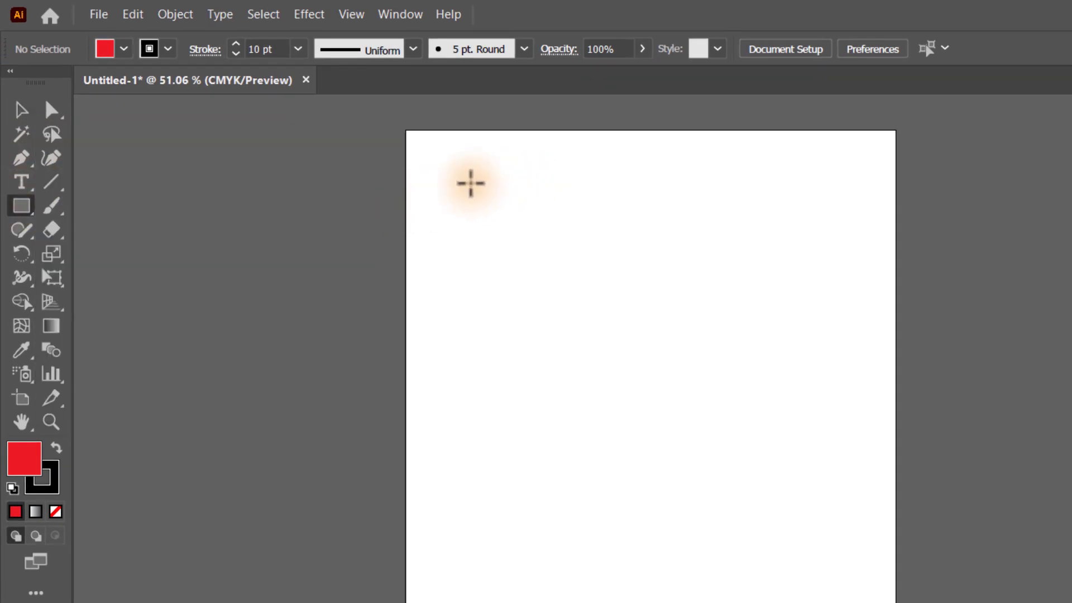
left_click_drag(471, 182, 708, 323)
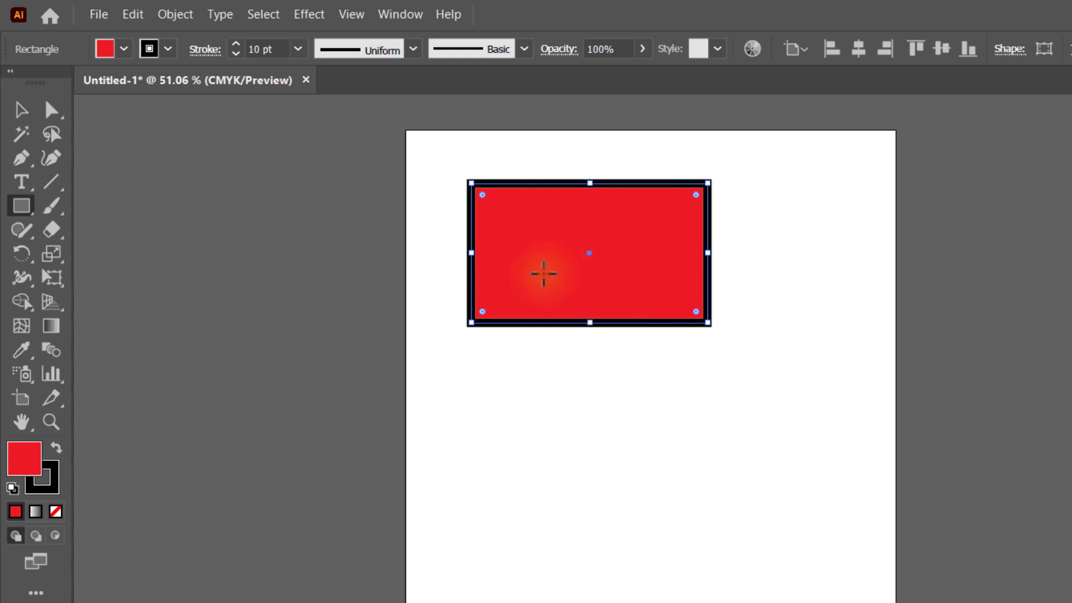
left_click(21, 112)
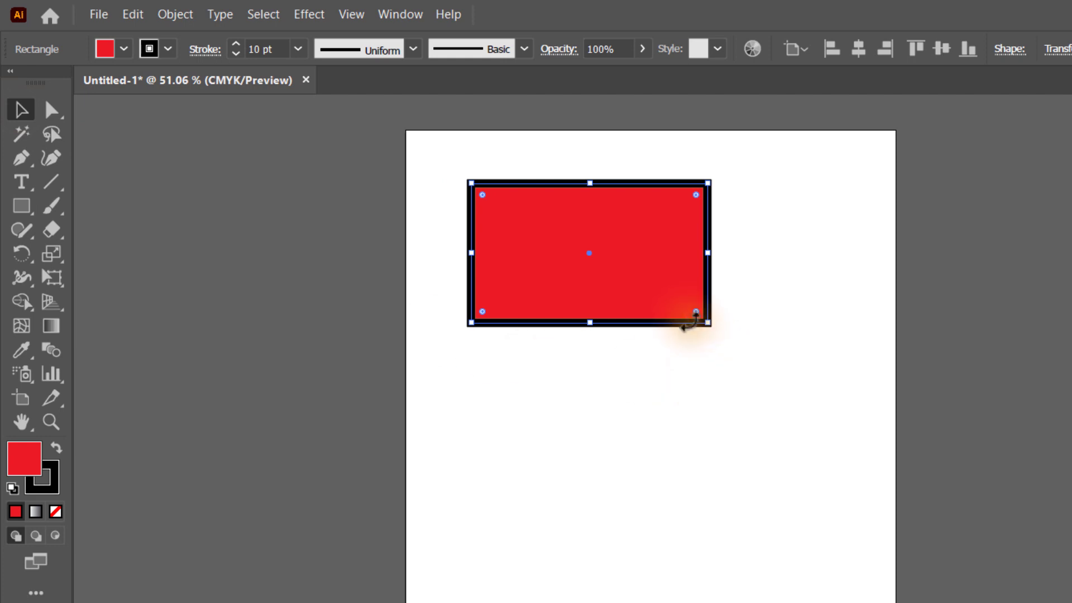
left_click_drag(654, 283, 609, 254)
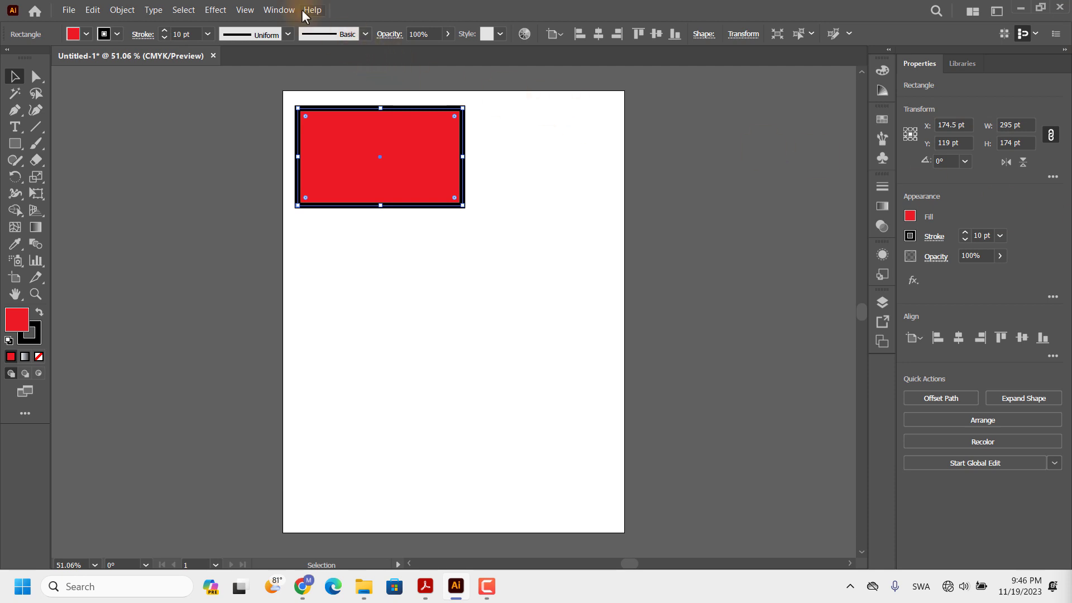
Step: Show the Transform settings for the selected rectangle and place them beside the artboard
left_click(274, 10)
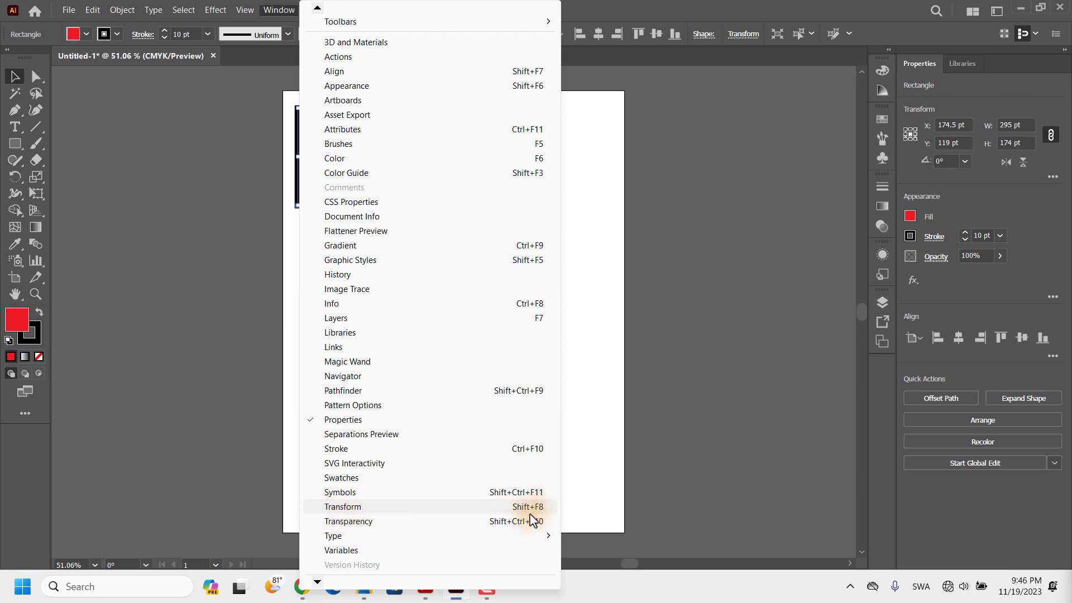
left_click(343, 509)
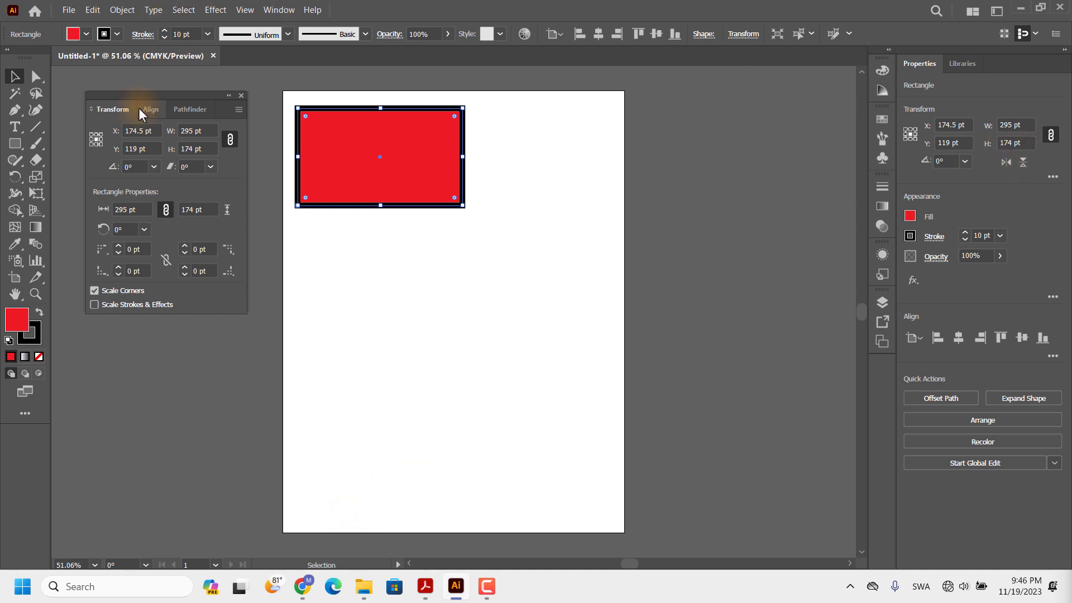
mouse_move(172, 96)
left_mouse_down()
mouse_move(658, 148)
mouse_move(248, 112)
mouse_move(148, 131)
mouse_move(249, 86)
mouse_move(219, 71)
mouse_move(161, 85)
mouse_move(166, 95)
left_mouse_up()
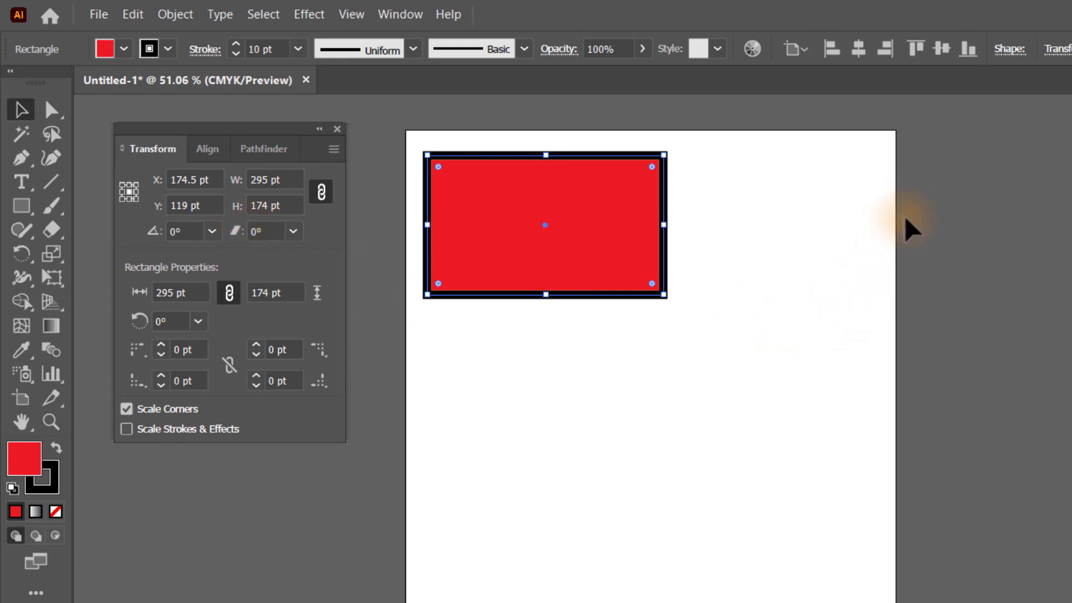
left_click(926, 221)
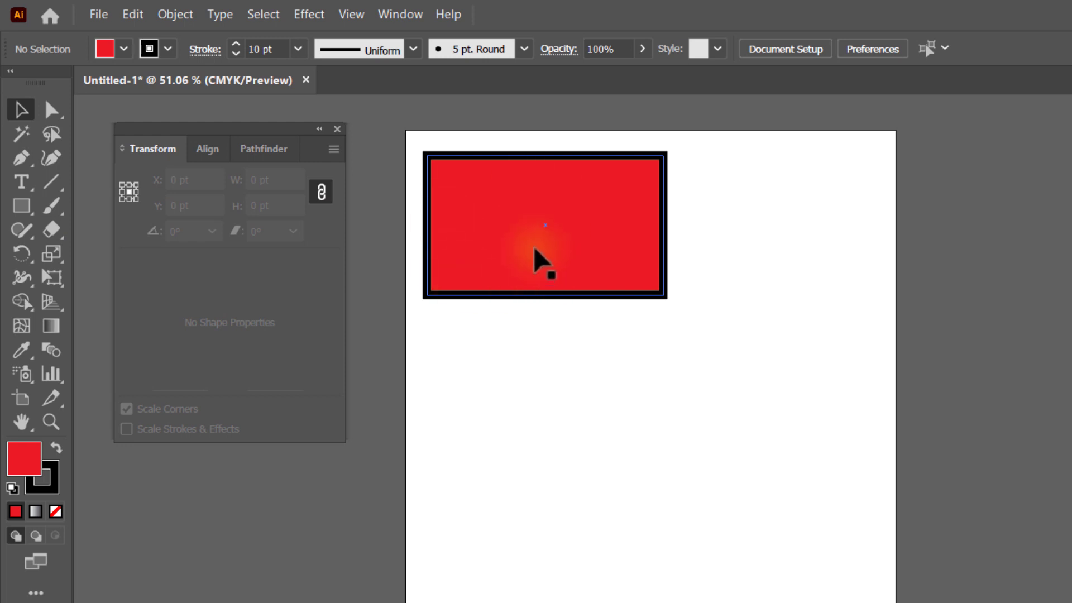
left_click(516, 193)
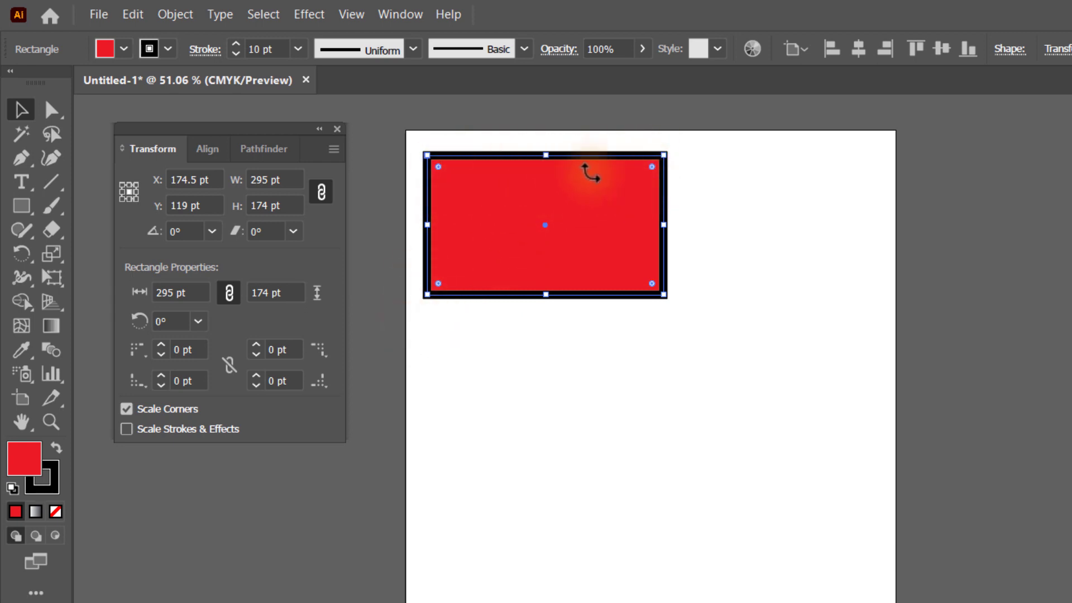
left_click(12, 203)
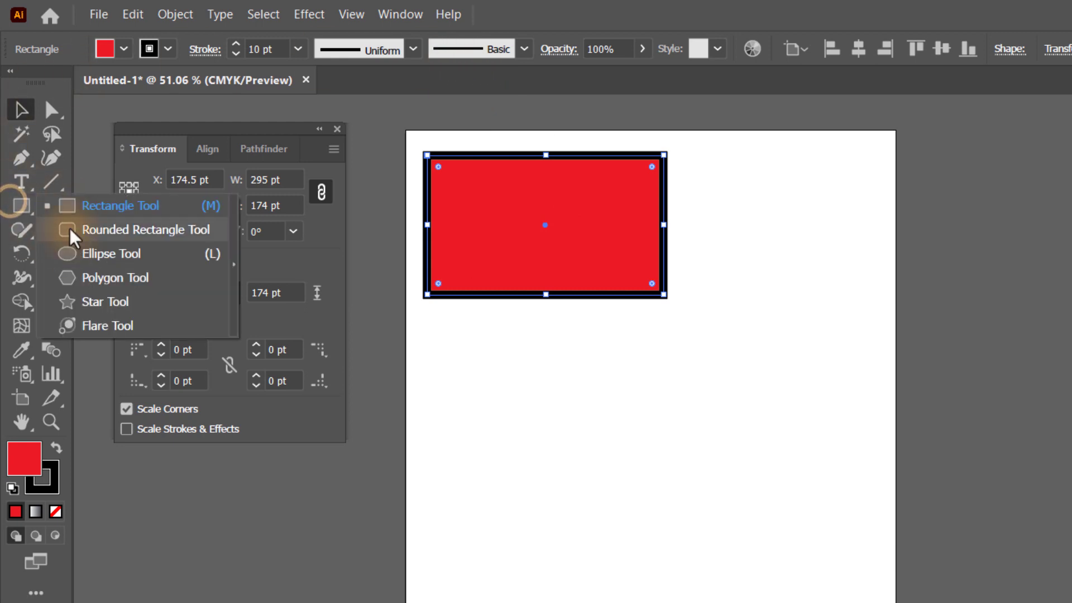
left_click(327, 243)
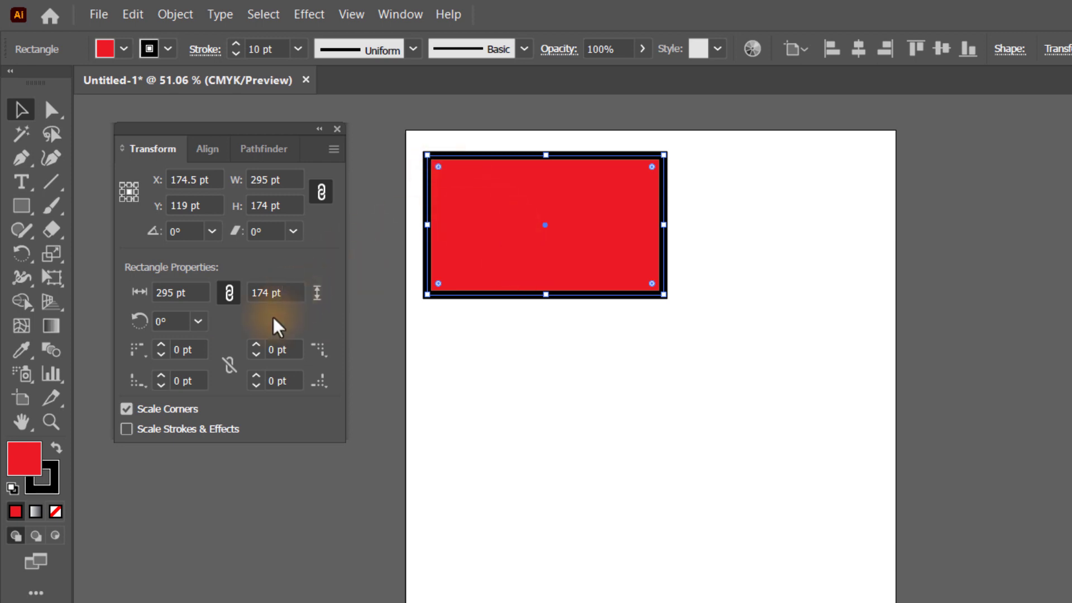
Step: Link the rectangle's corner radius values and raise all four corners to 20 pt
left_click(229, 365)
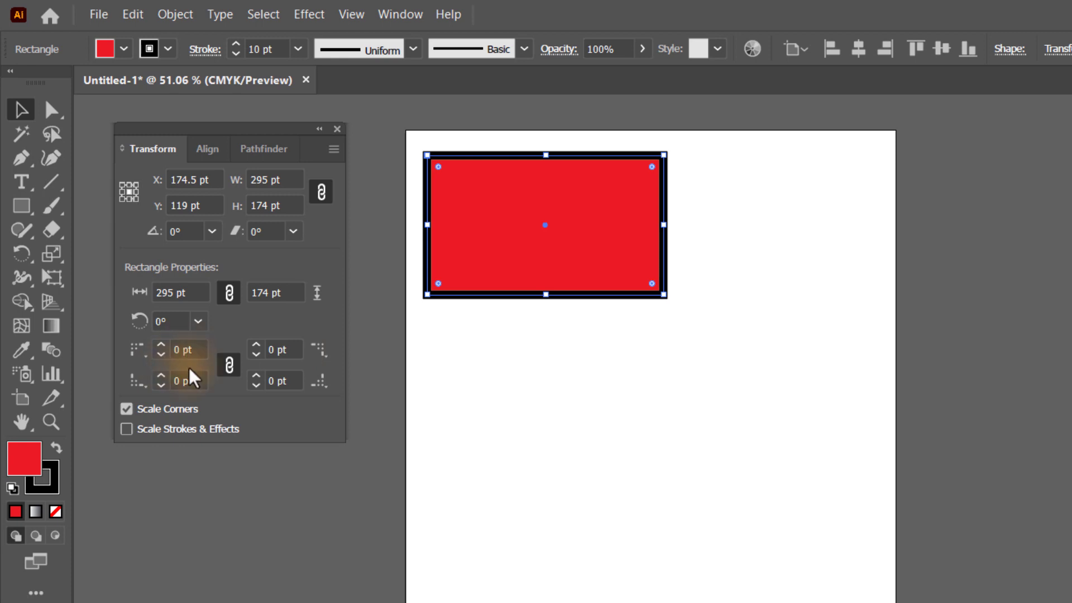
left_click(161, 345)
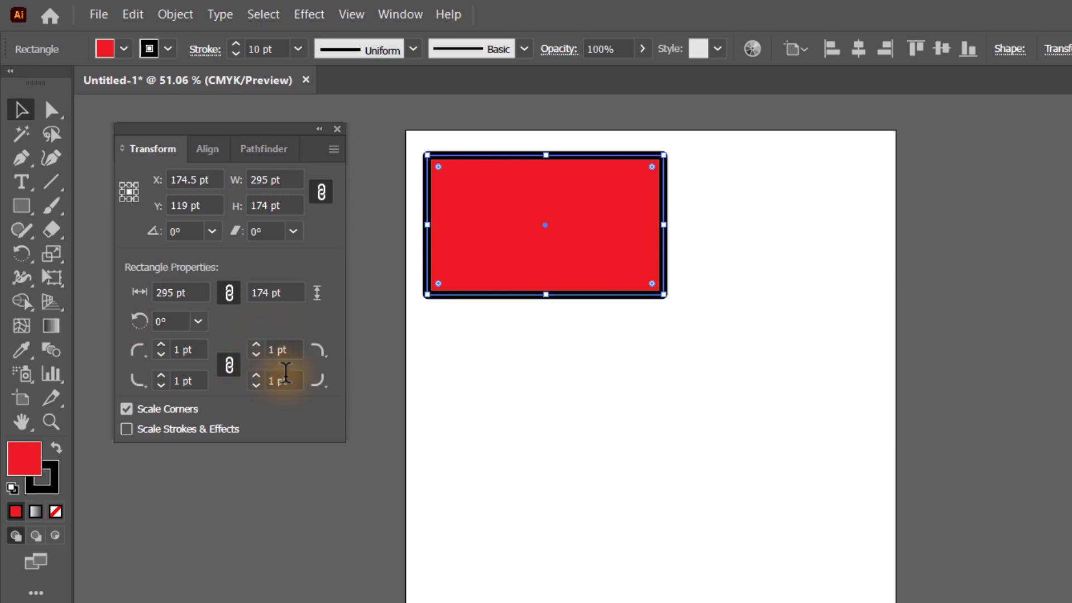
left_click(161, 345)
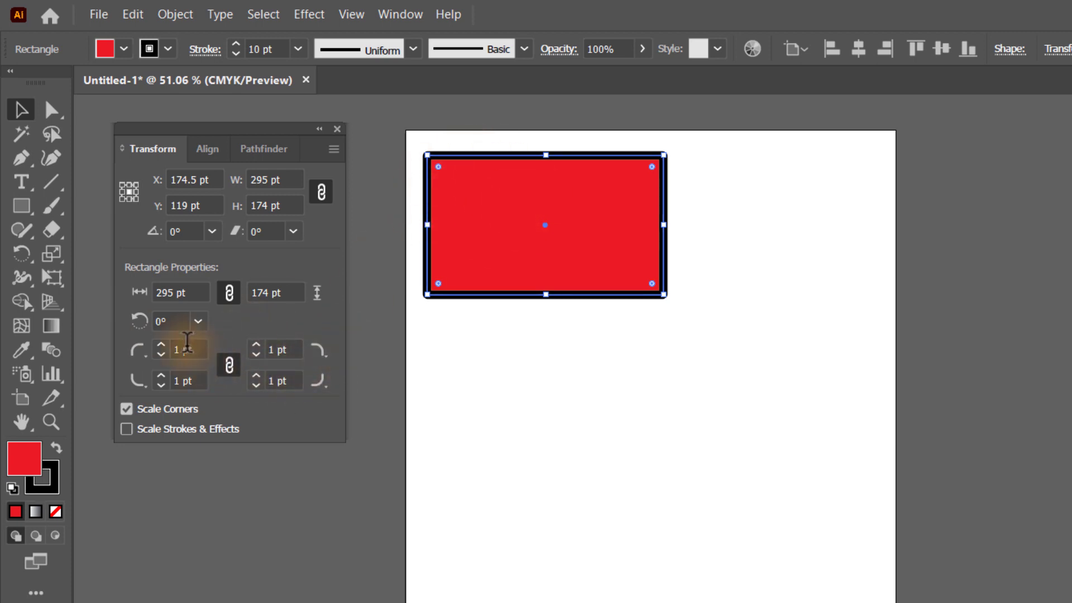
left_click(160, 345)
left_click(159, 346)
left_click(157, 347)
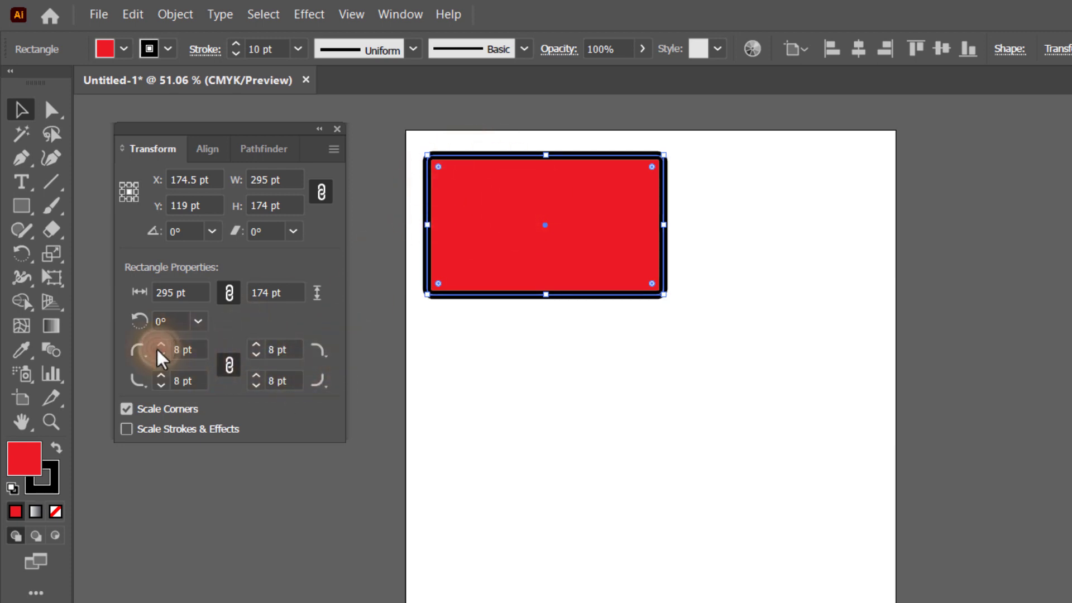
left_click(157, 347)
left_click(157, 346)
left_click(158, 345)
left_click(158, 345)
left_click(158, 345)
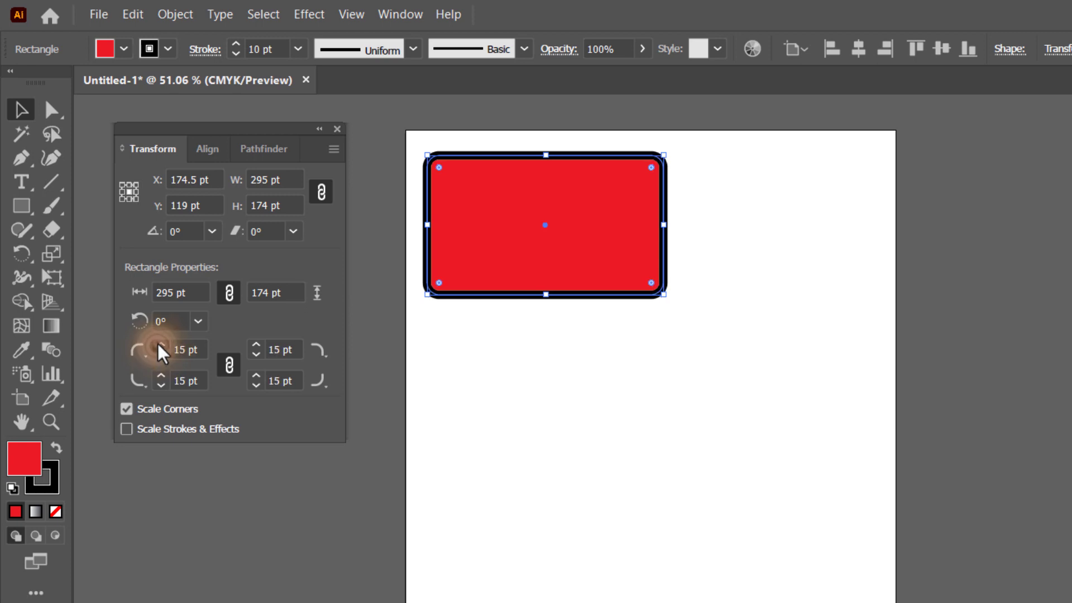
left_click(158, 344)
left_click(158, 344)
left_click(158, 344)
left_click(158, 344)
left_click(158, 344)
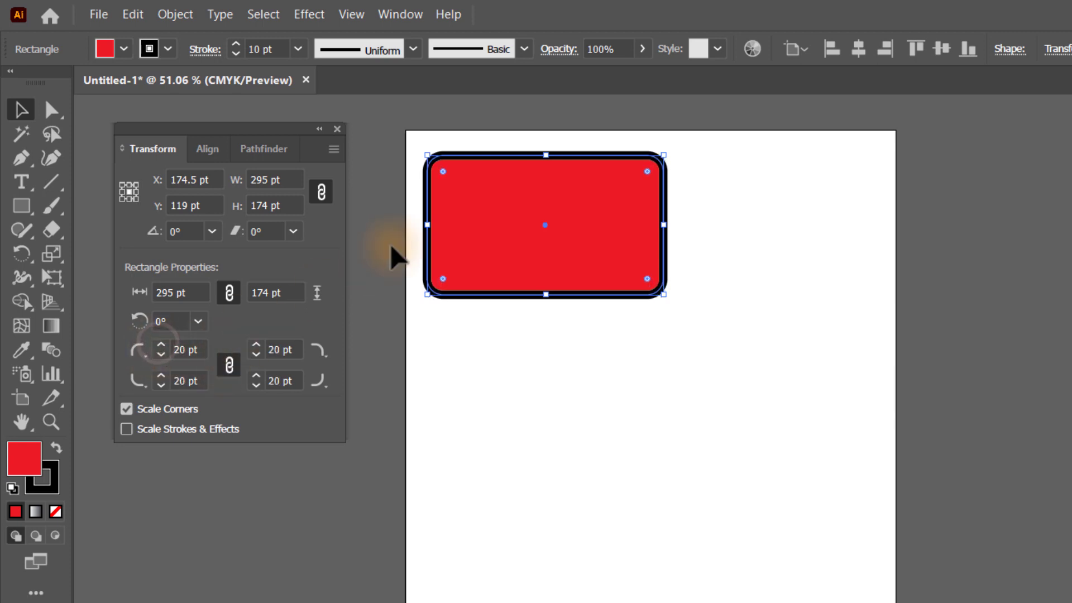
Step: Increase the linked corner radii further to 87 pt so the rectangle's short ends are fully rounded
left_click(520, 242)
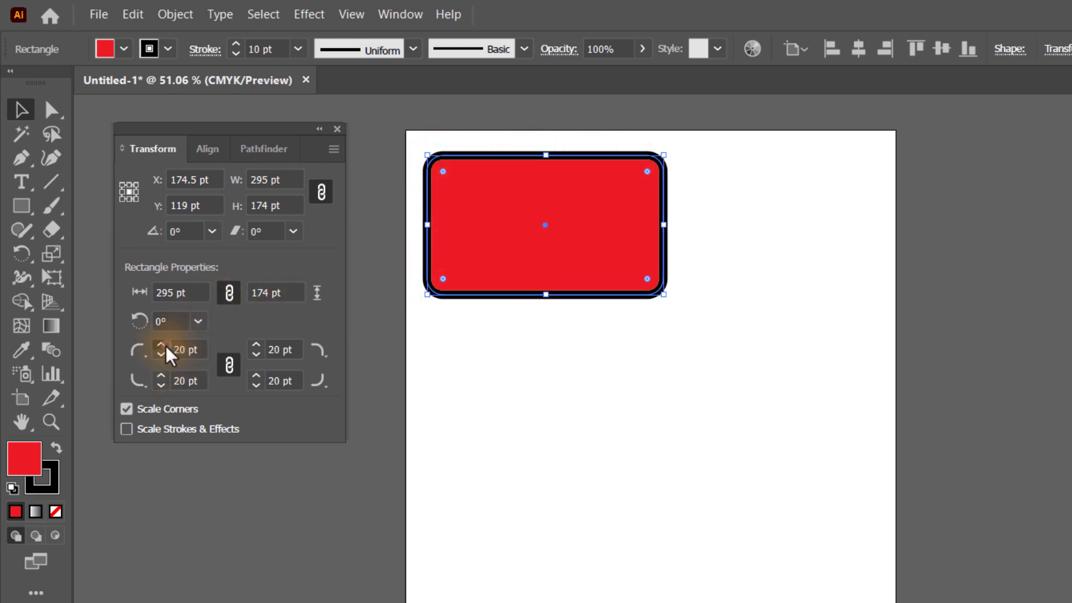
scroll(165, 346, "up", 19)
scroll(165, 346, "up", 20)
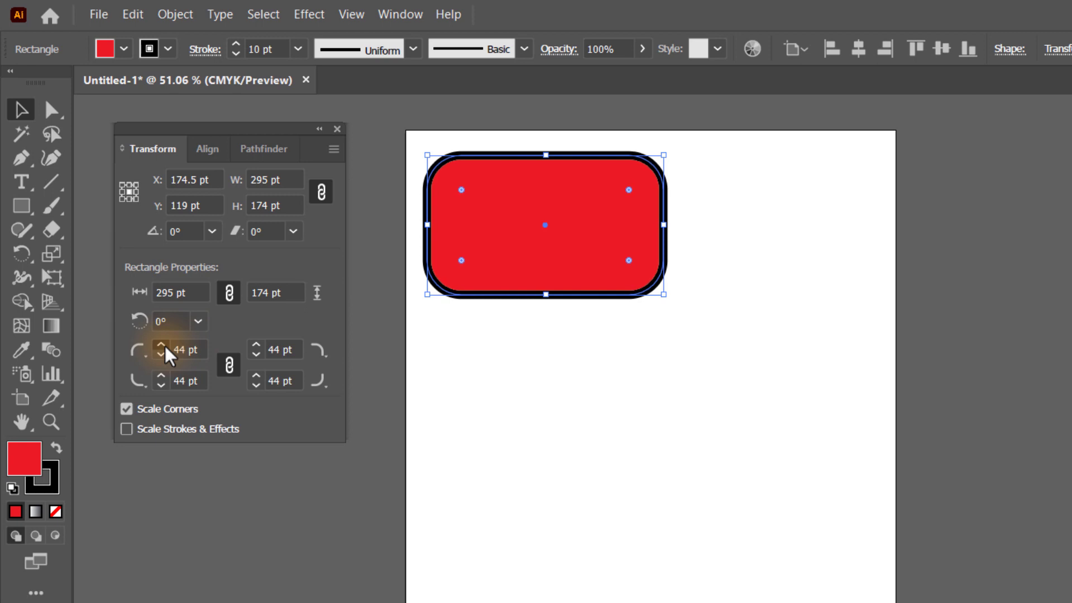
scroll(166, 346, "up", 20)
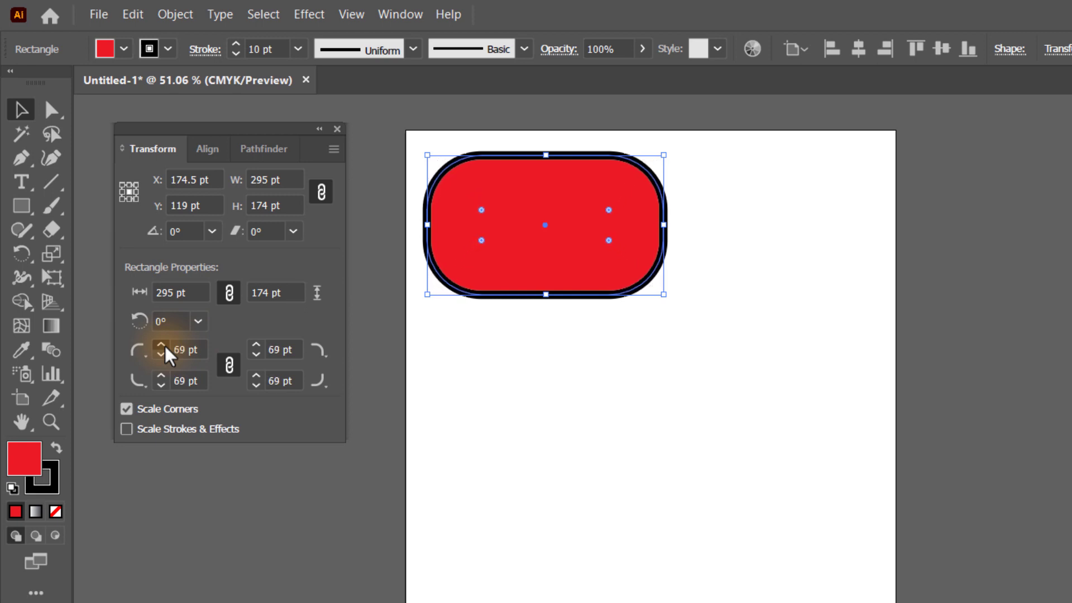
scroll(165, 346, "up", 1)
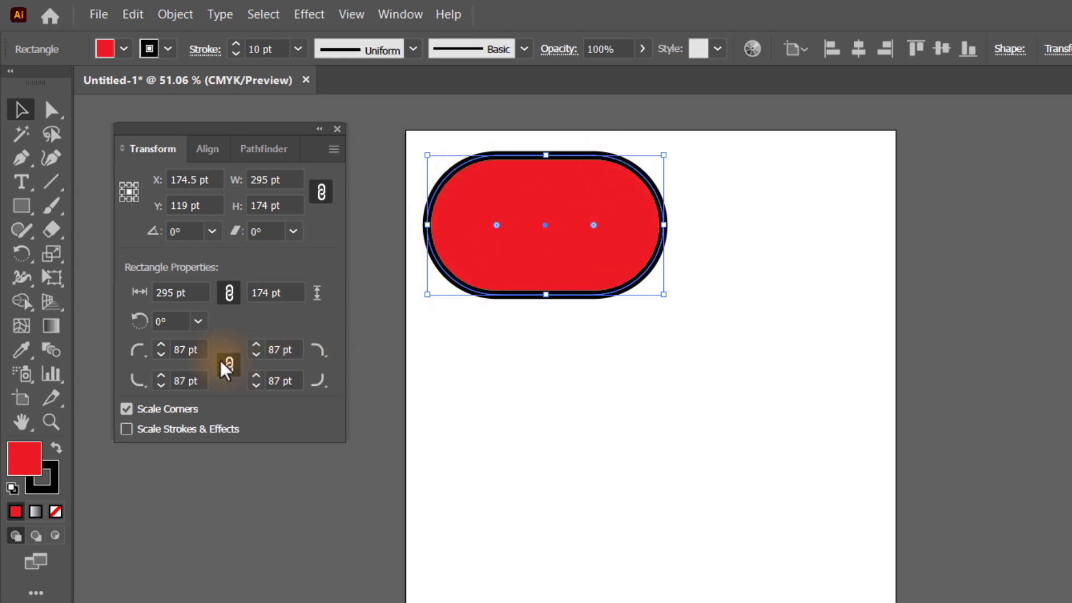
Step: Reset all four corner radii to 0 pt and unlink the corner radius values
left_click(187, 351)
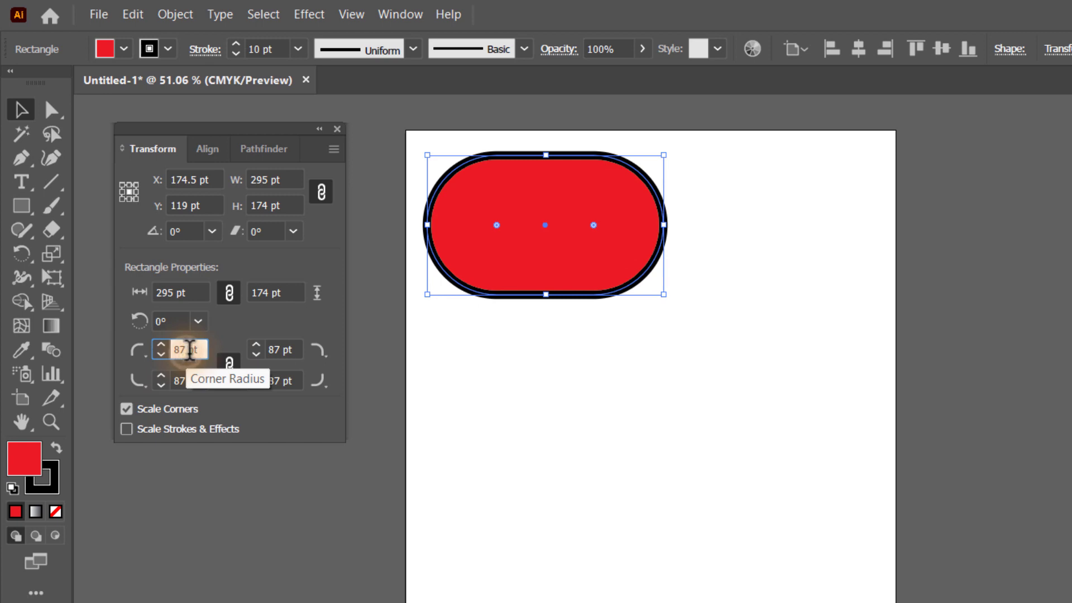
left_click(222, 334)
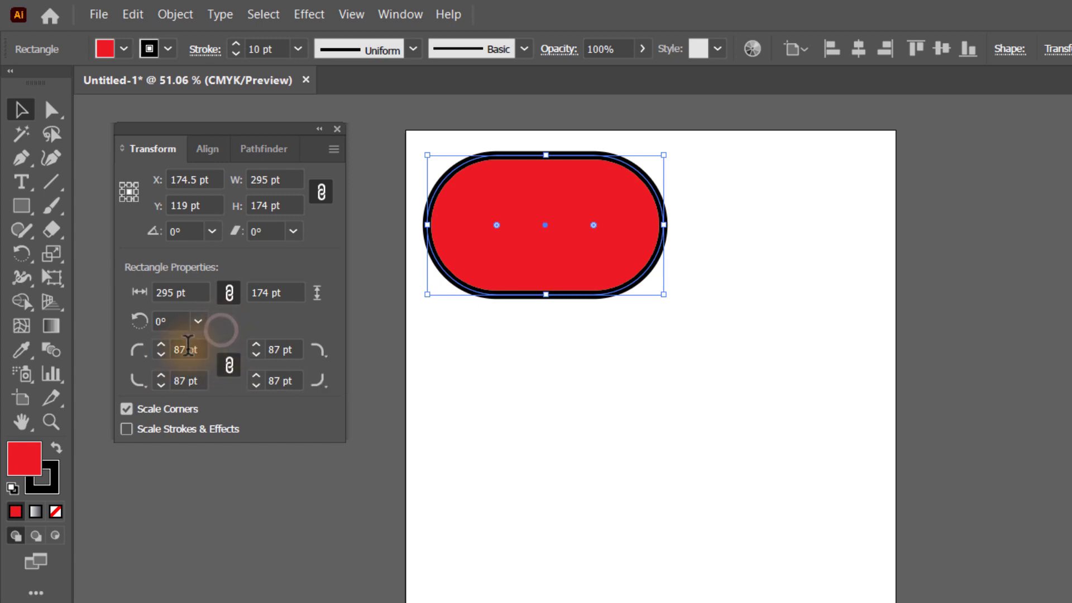
left_click(171, 349)
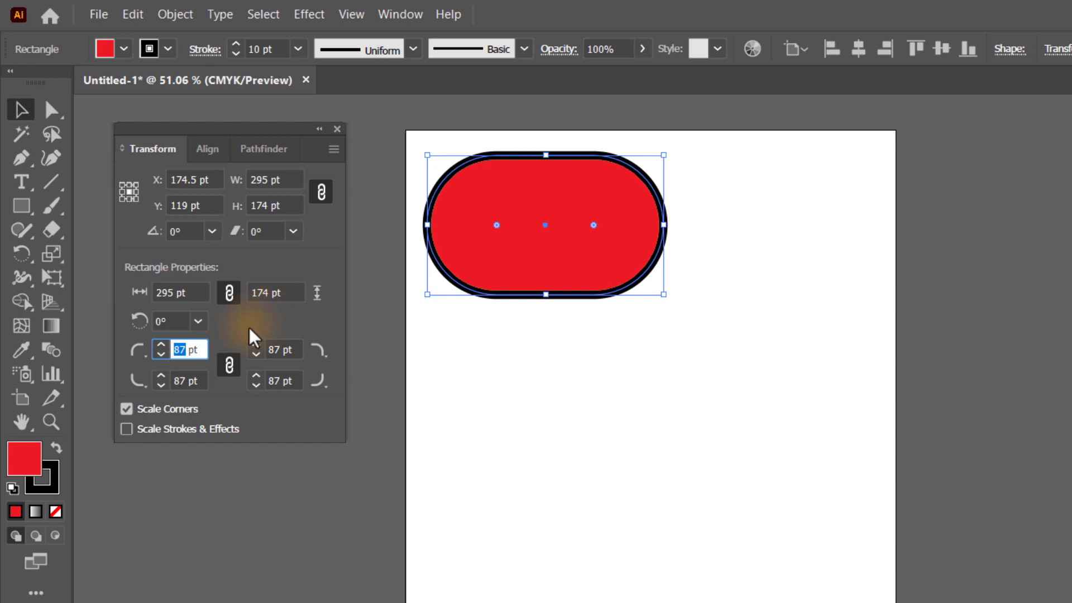
type("0")
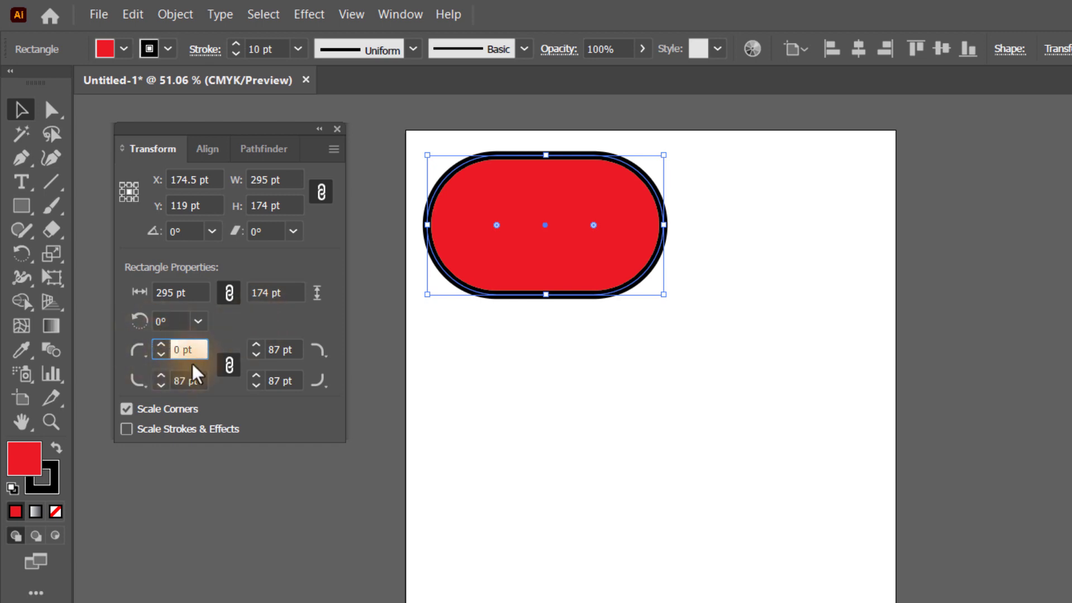
key("Return")
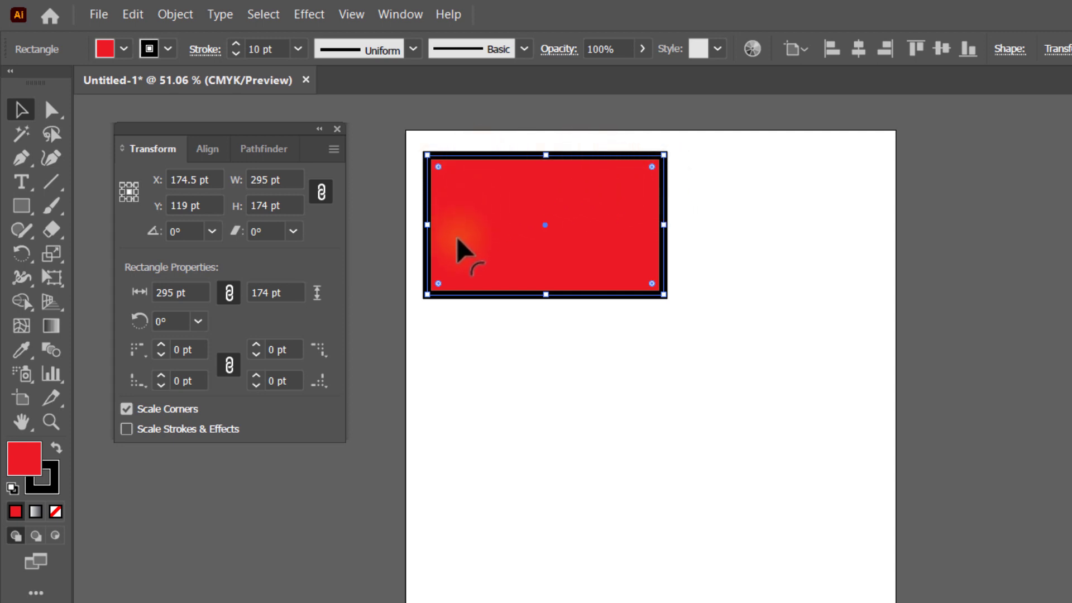
left_click(232, 362)
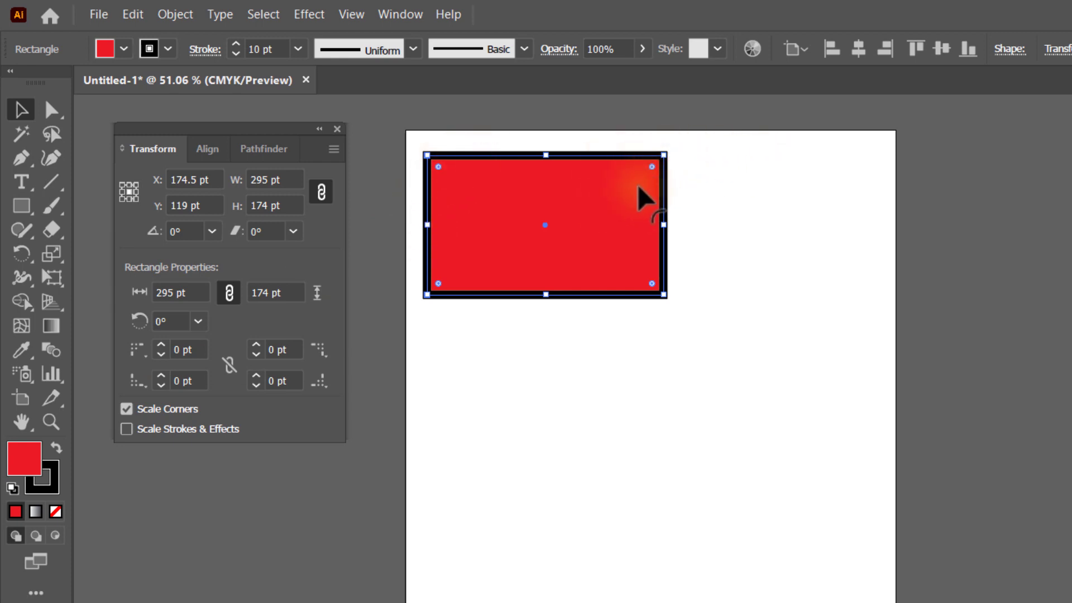
Step: Round only the rectangle's upper-left corner to a radius of 55 pt
left_click(160, 345)
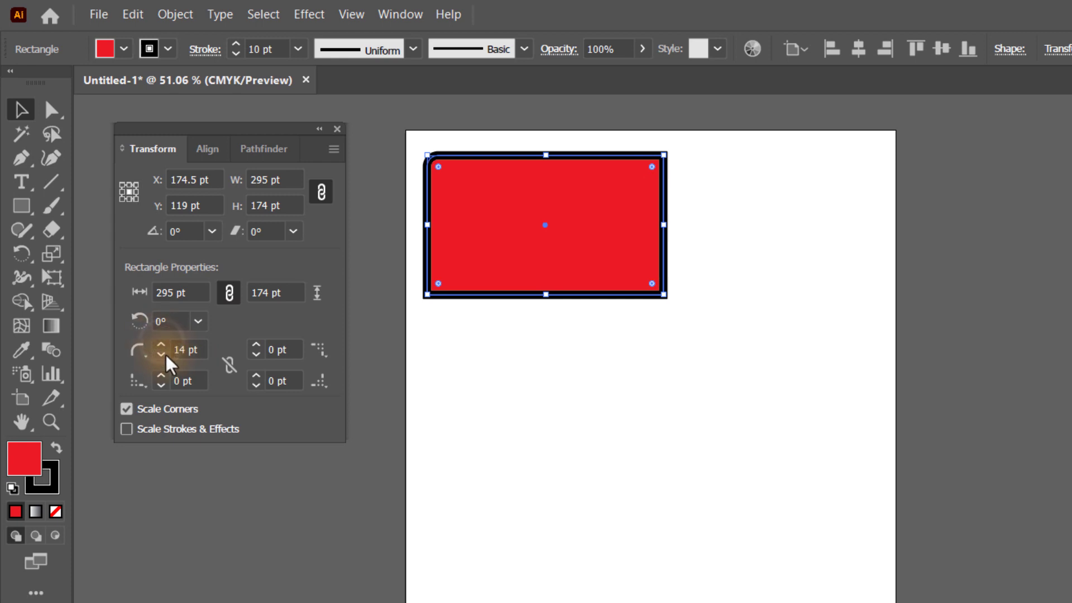
left_click(161, 345)
left_click(161, 345)
left_click(162, 345)
left_click(162, 345)
left_click(162, 345)
left_click(162, 345)
left_click(162, 346)
left_click(162, 345)
left_click(162, 345)
left_click(162, 345)
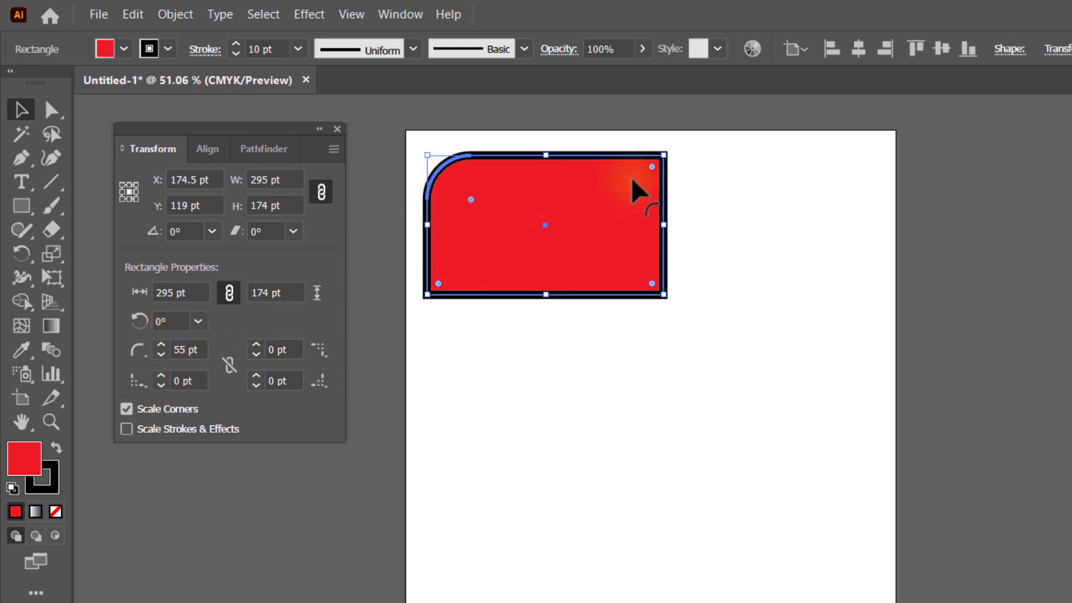
Step: Increase the radius of the rectangle's upper-left corner to 147 pt, leaving the other corners square
left_click(472, 200)
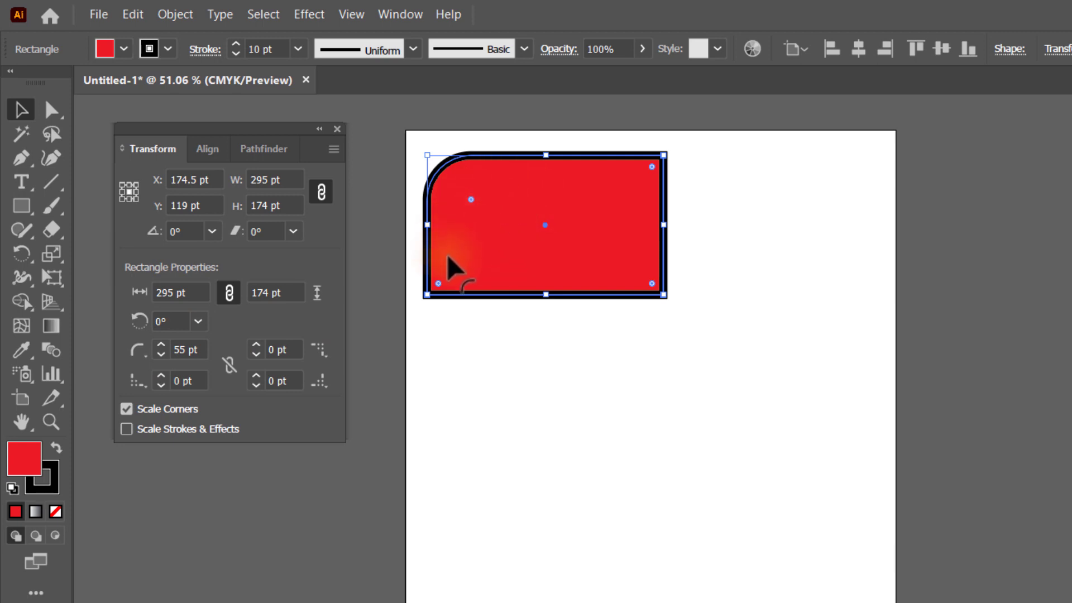
left_click_drag(161, 344, 161, 344)
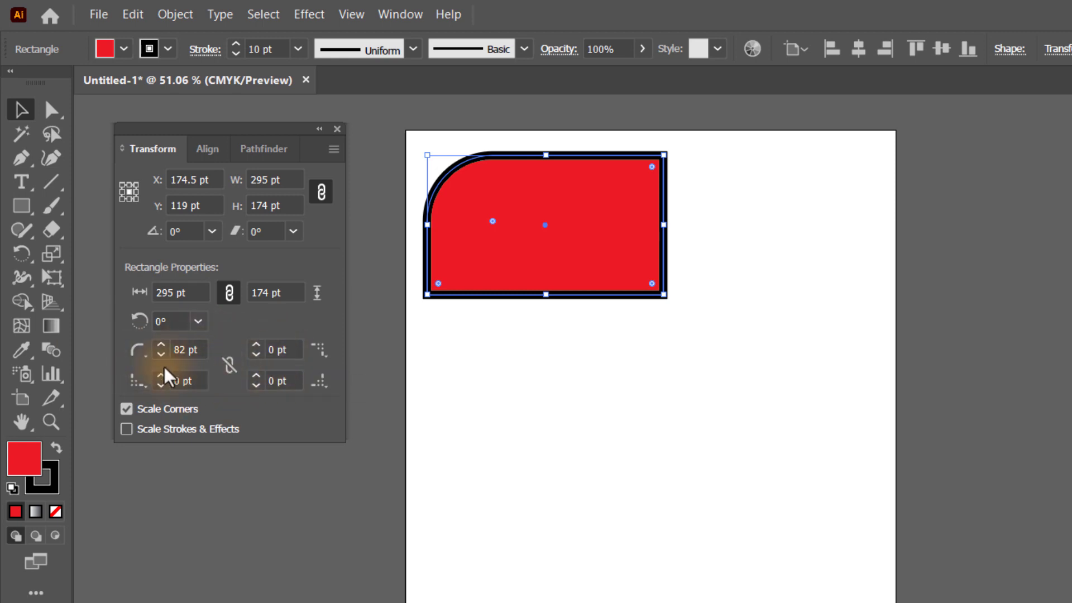
left_click(163, 344)
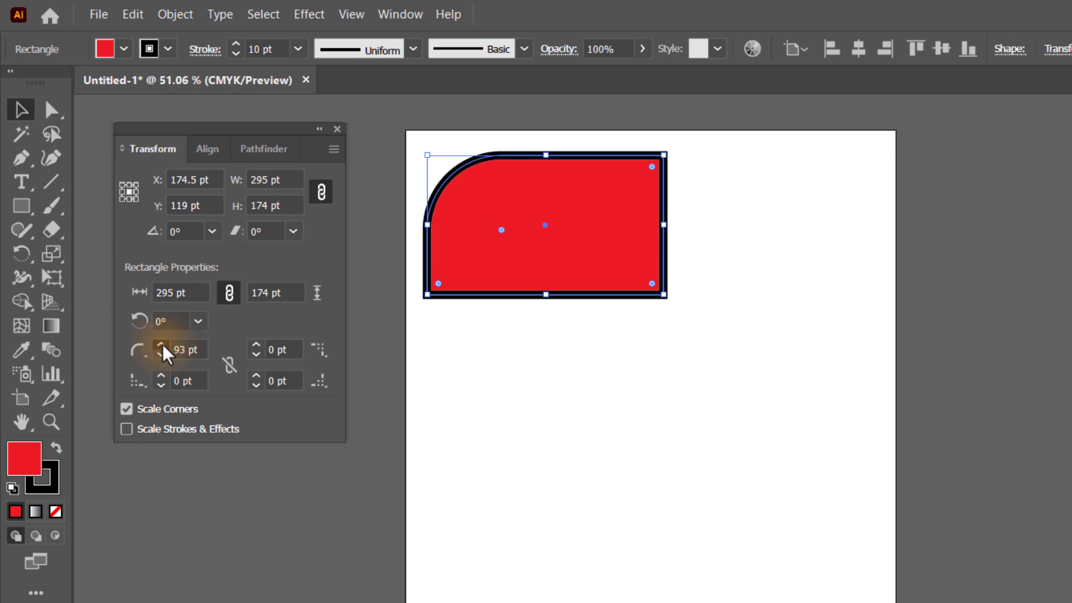
left_click(162, 344)
left_click(163, 344)
left_click(162, 344)
left_click(163, 344)
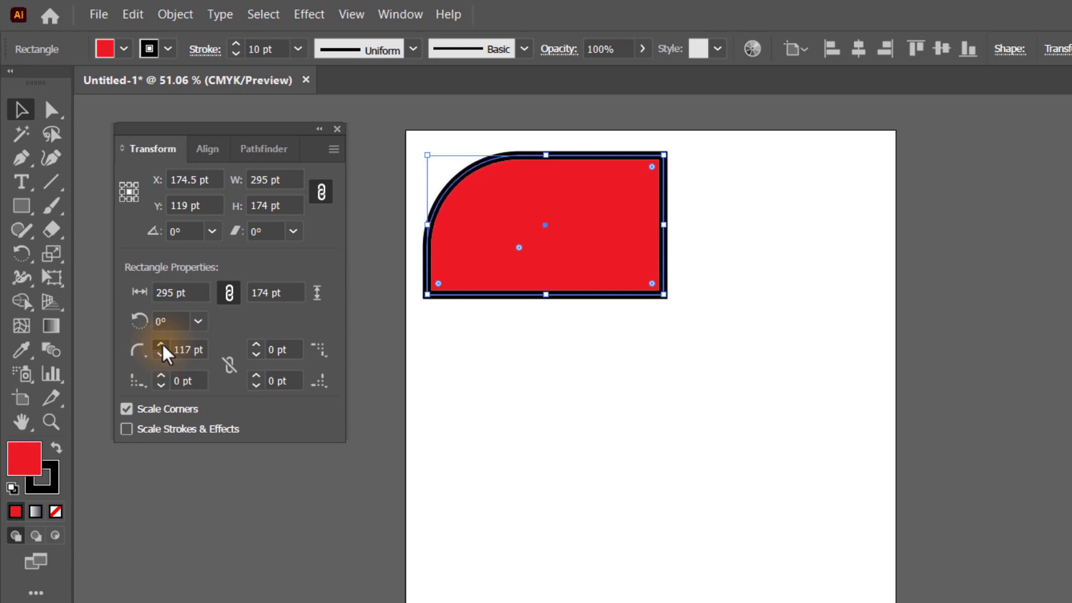
left_click(162, 345)
left_click(162, 344)
left_click(162, 344)
left_click(160, 345)
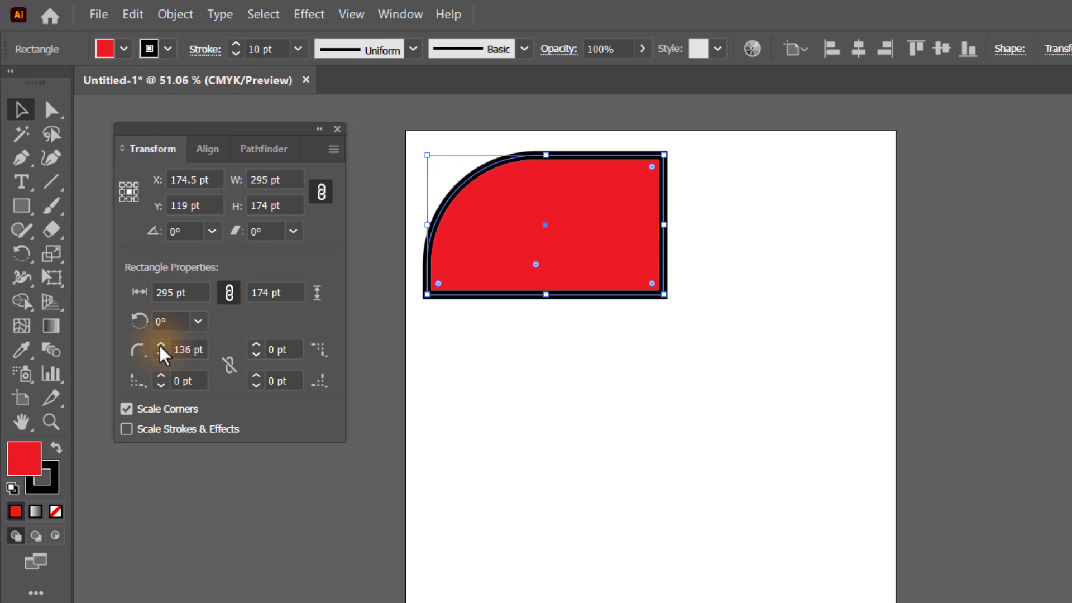
left_click(160, 346)
left_click(158, 345)
left_click(157, 346)
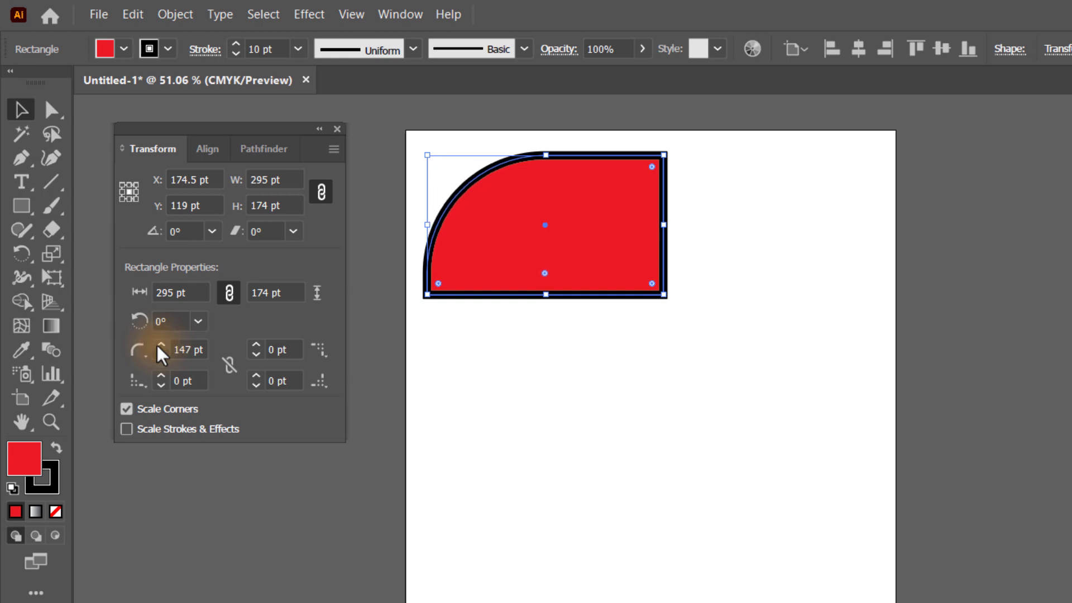
Step: Increase the radius of the rectangle's upper-left corner to 174 pt and deselect the shape
left_click(156, 345)
left_click(157, 346)
left_click(157, 345)
left_click(157, 345)
left_click(156, 345)
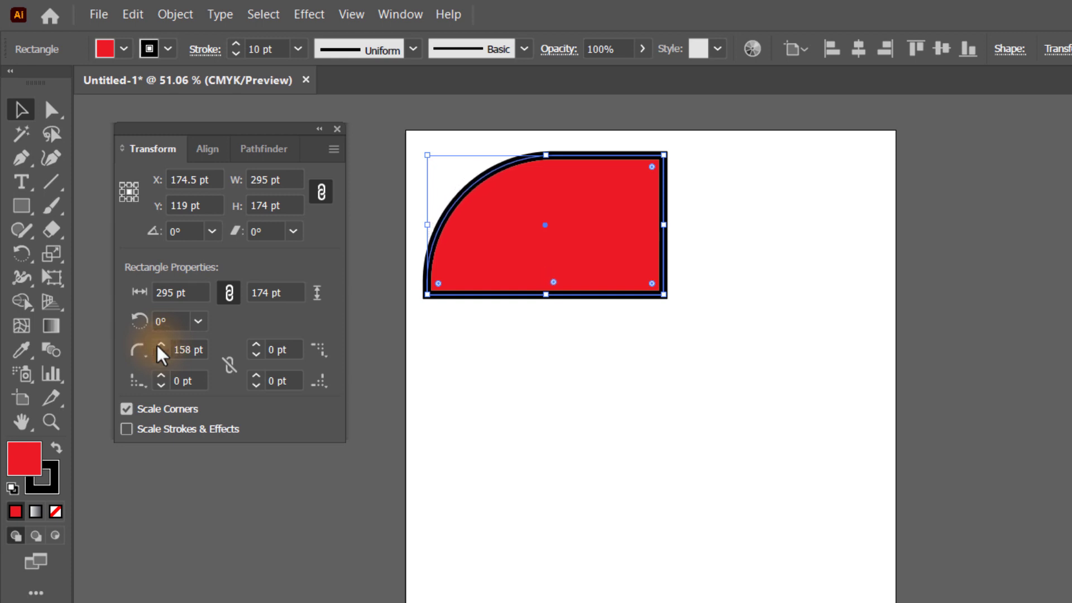
left_click(157, 344)
left_click(157, 345)
left_click(157, 345)
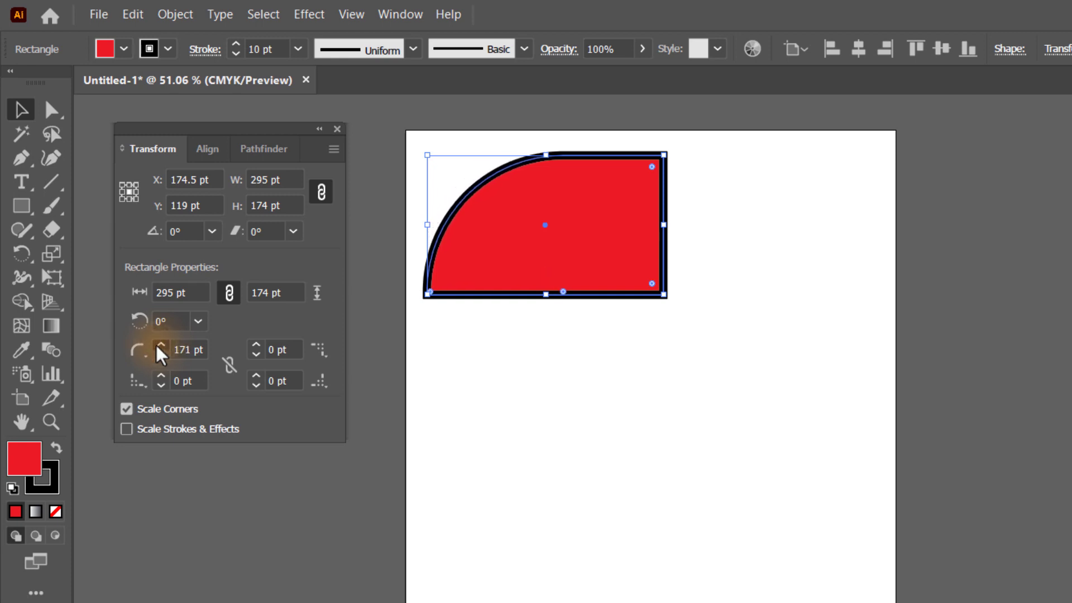
left_click(157, 345)
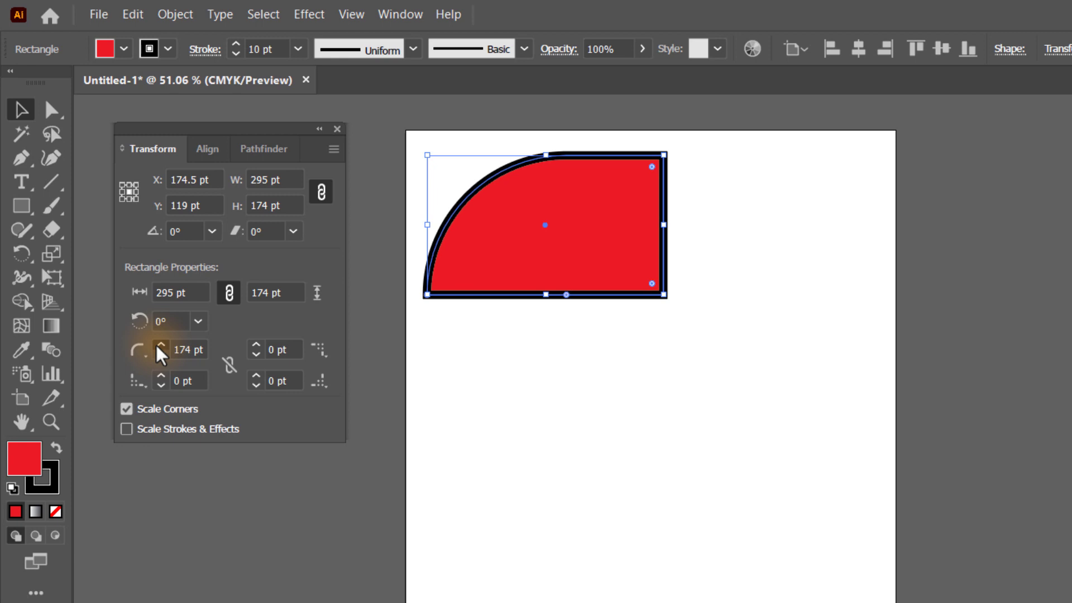
left_click(702, 206)
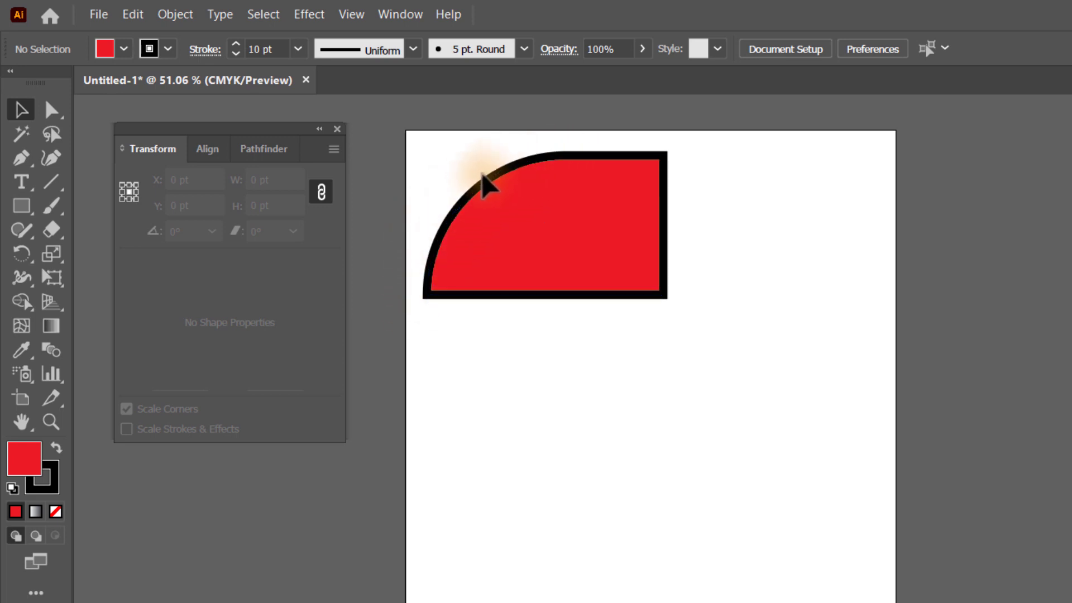
Step: Round the rectangle's lower-right corner to 174 pt to form a leaf shape, and deselect it
left_click(597, 217)
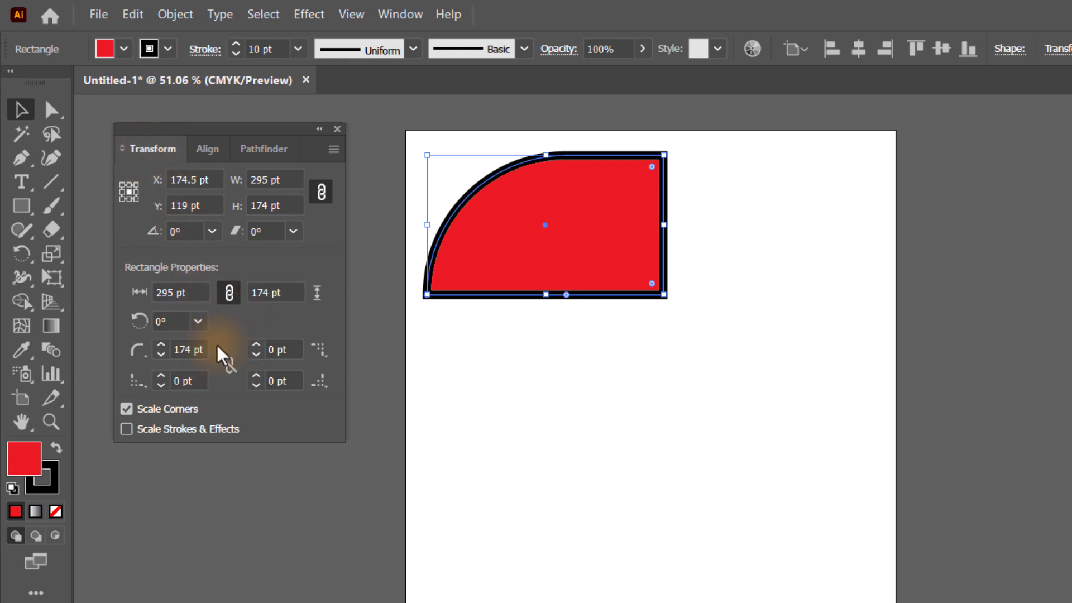
left_click(586, 191)
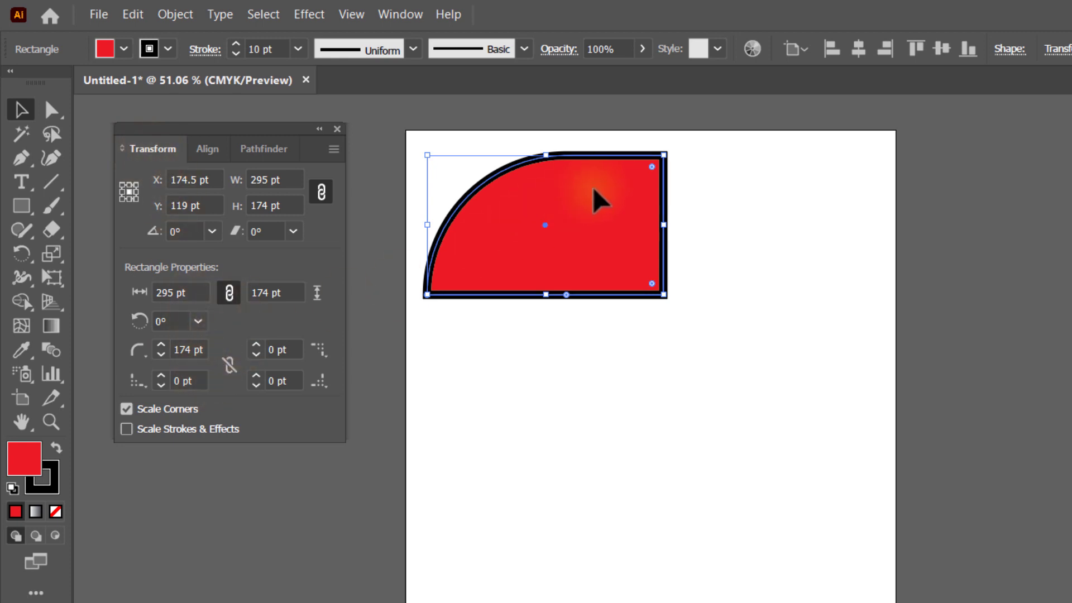
left_click(659, 295)
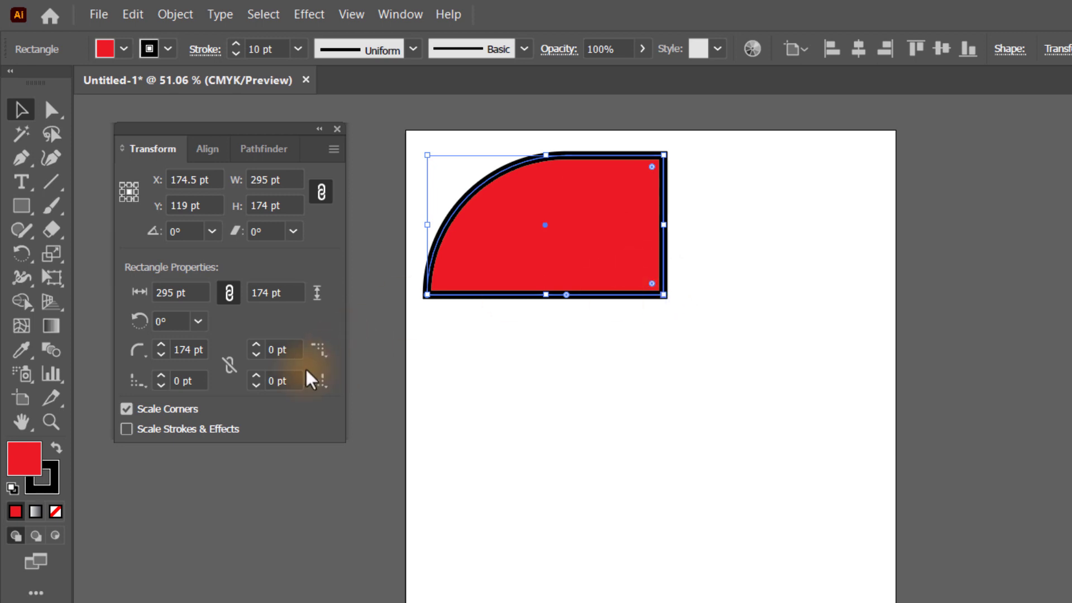
left_click(257, 377)
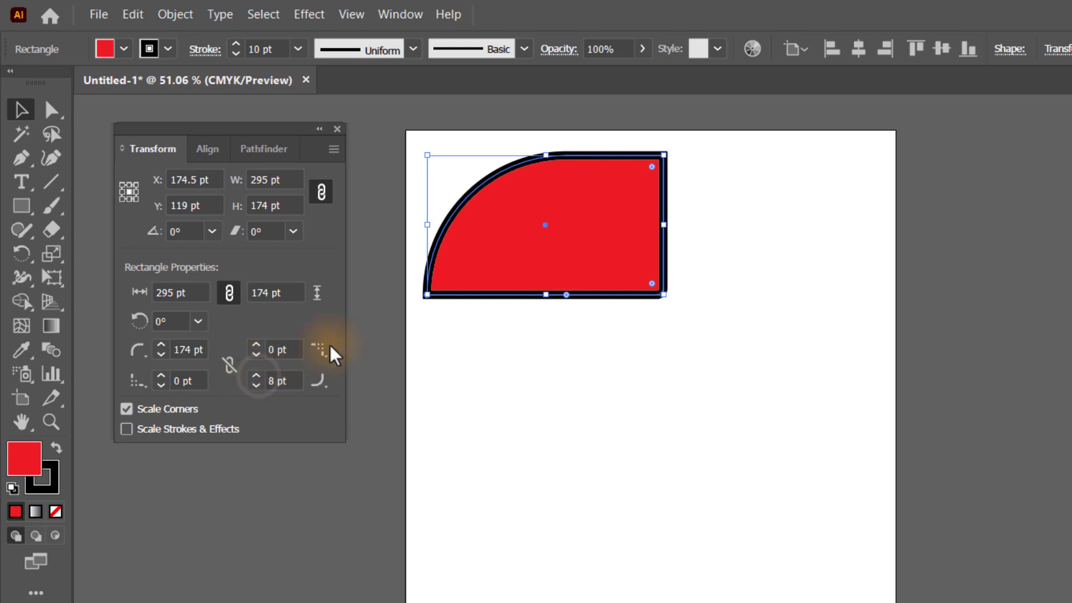
left_click(255, 375)
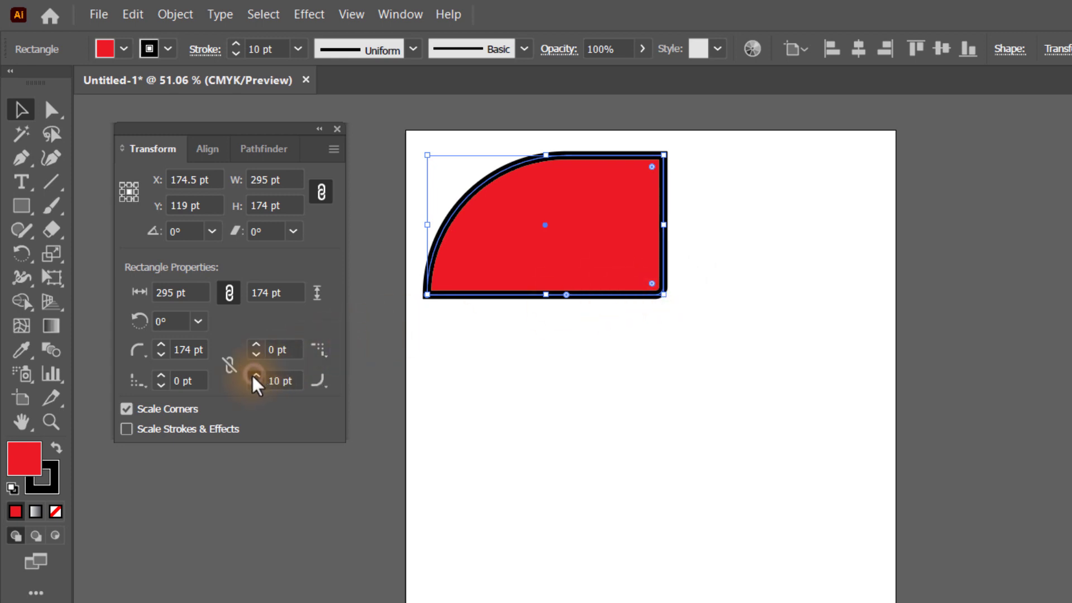
left_click_drag(252, 376, 254, 374)
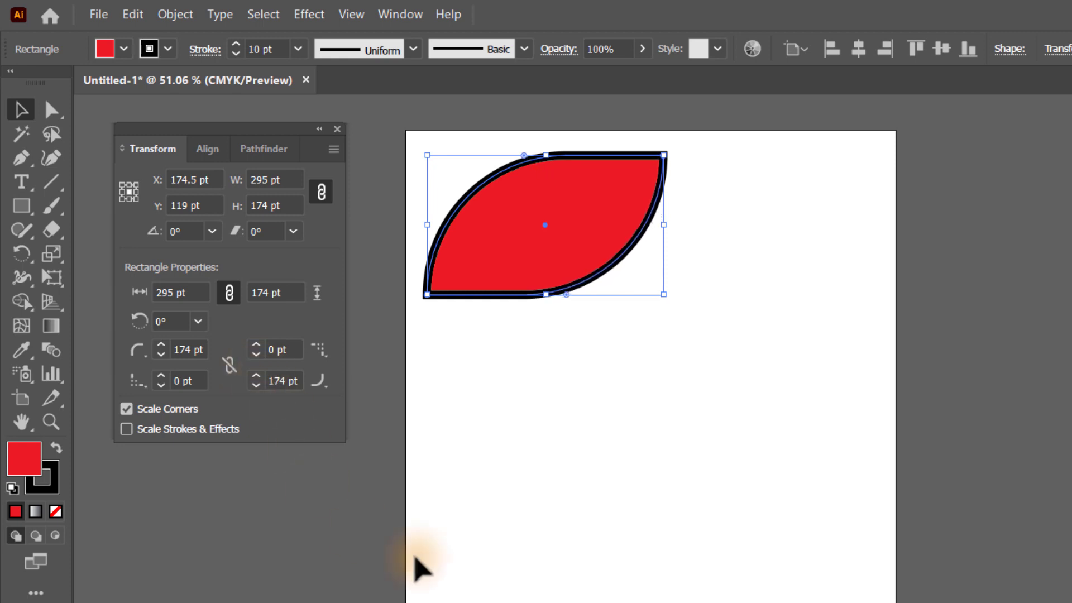
left_click(839, 273)
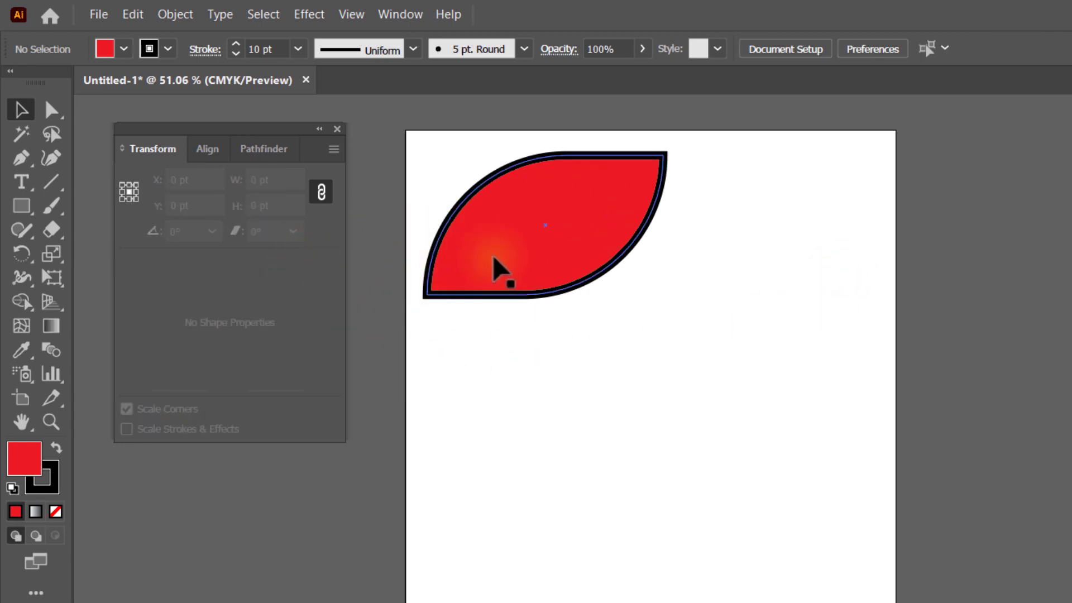
Step: Reset the upper-left and lower-right corner radii of the shape to 0 pt and link all corner radius values
left_click(508, 248)
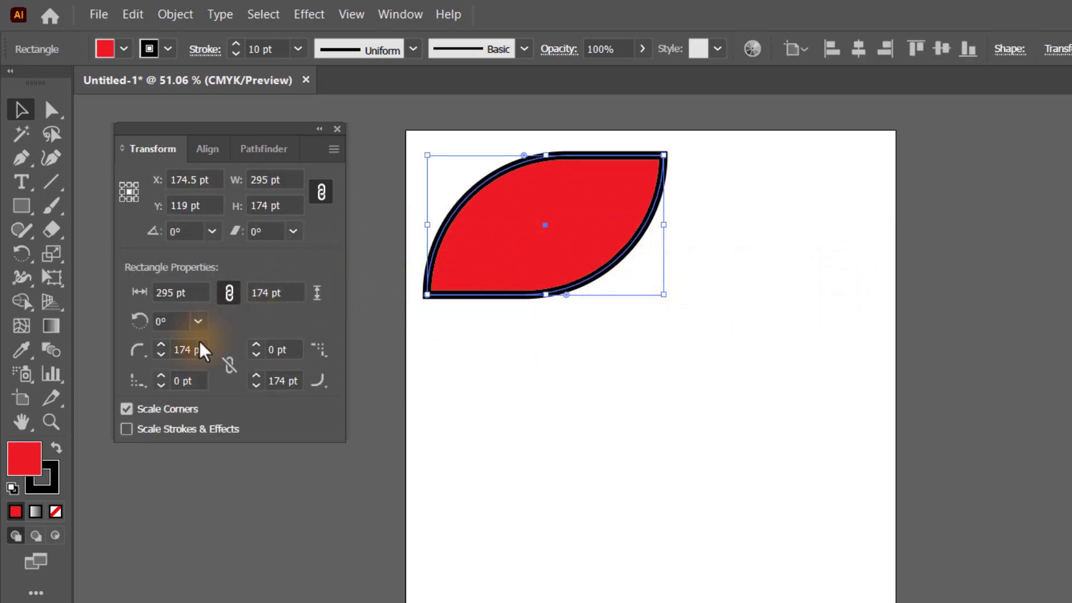
left_click(189, 350)
left_click_drag(190, 348, 157, 348)
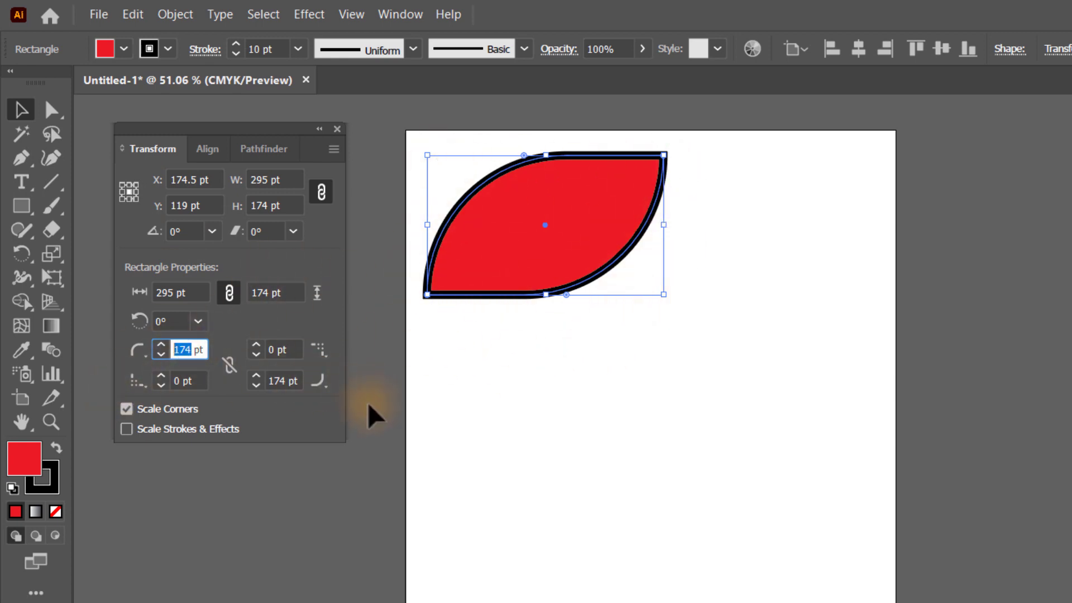
type("0")
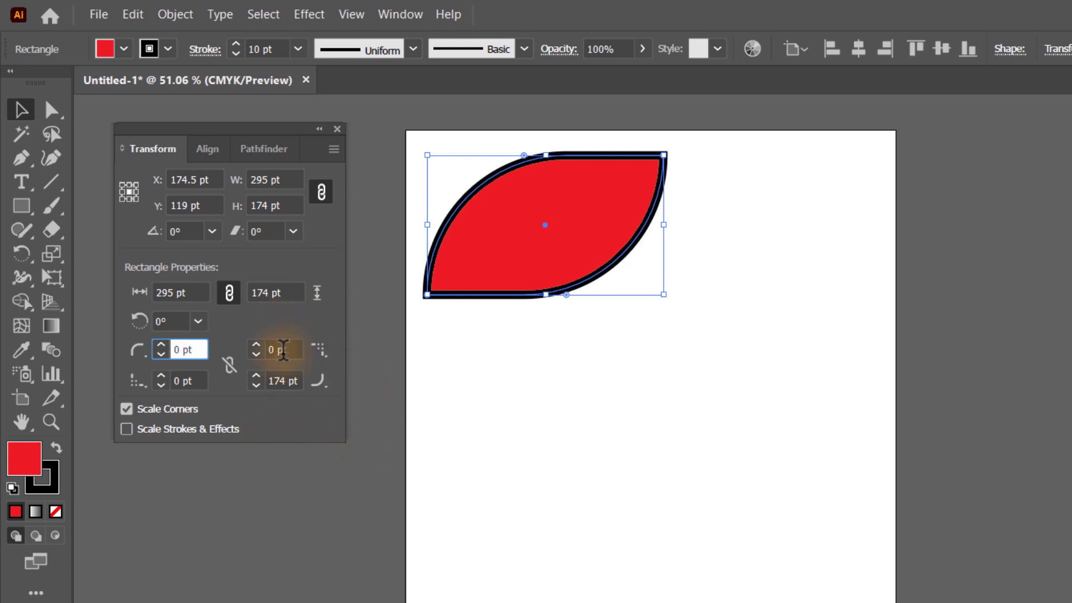
left_click(282, 379)
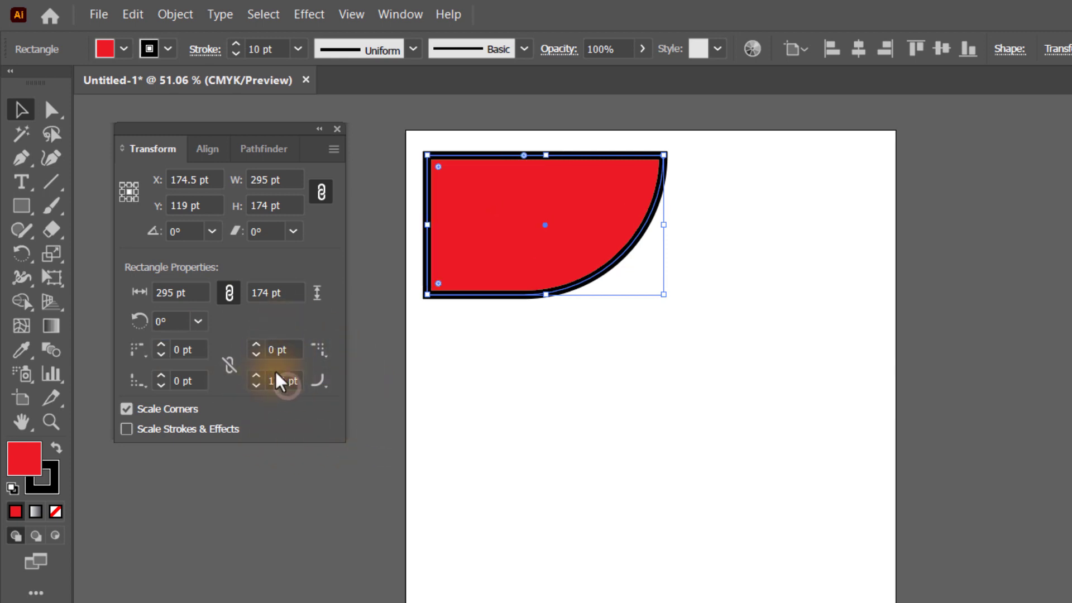
type("0")
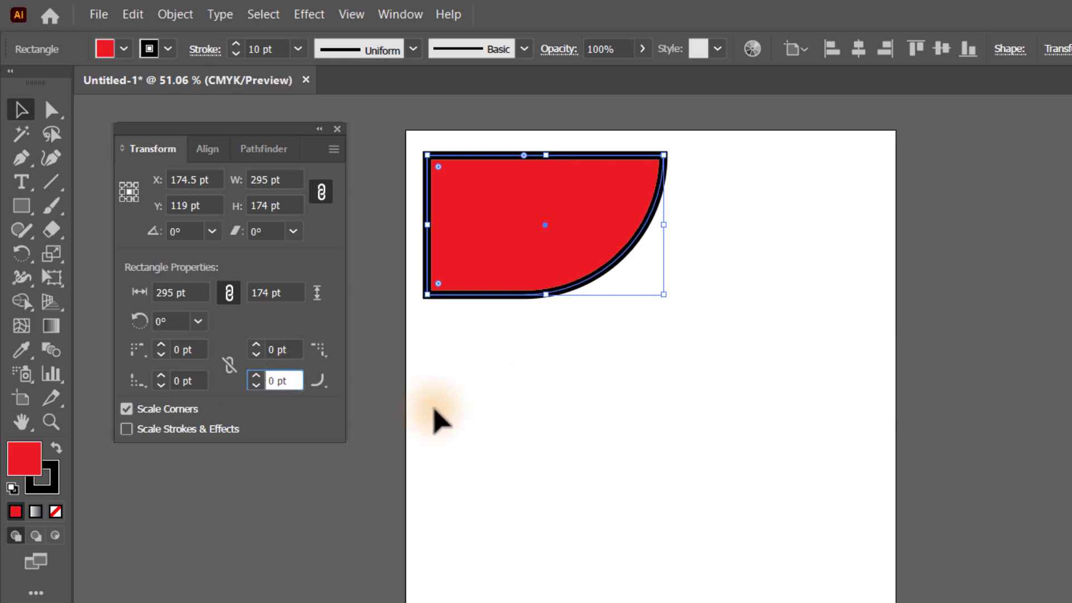
key("Return")
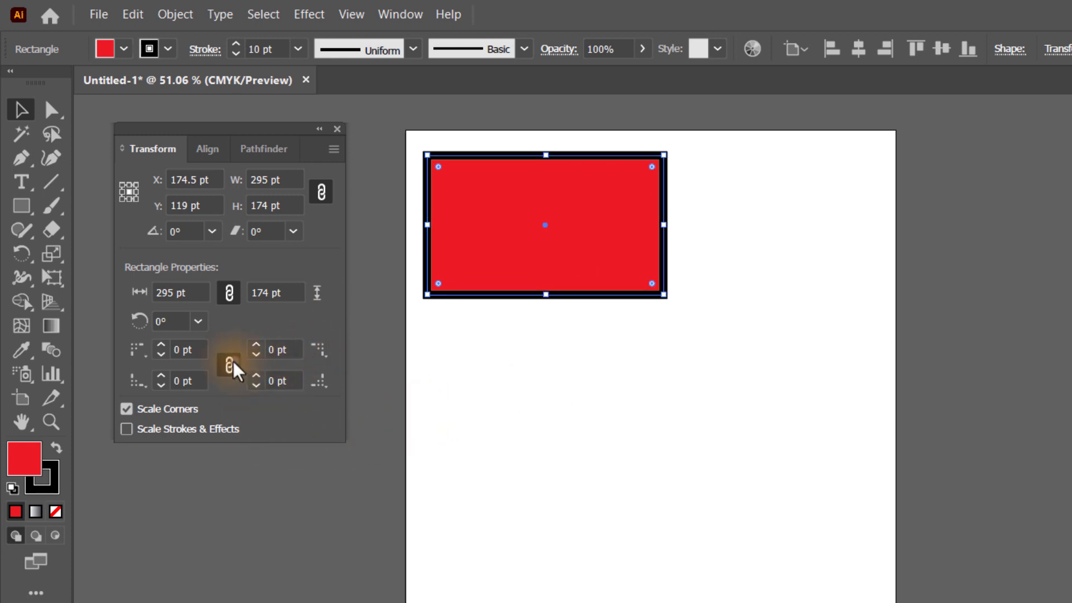
left_click(231, 363)
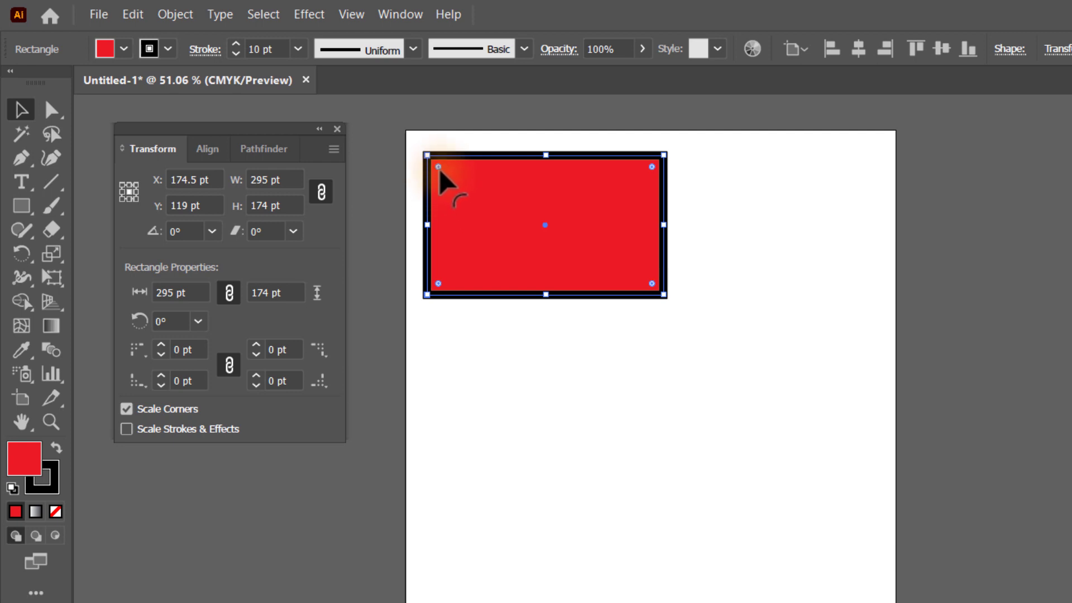
Step: Round all four corners together to 87 pt directly on the shape, and bring them back to 0 pt
mouse_move(438, 166)
left_mouse_down()
mouse_move(459, 188)
mouse_move(421, 159)
mouse_move(460, 188)
mouse_move(427, 162)
left_mouse_up()
left_click_drag(437, 165, 493, 228)
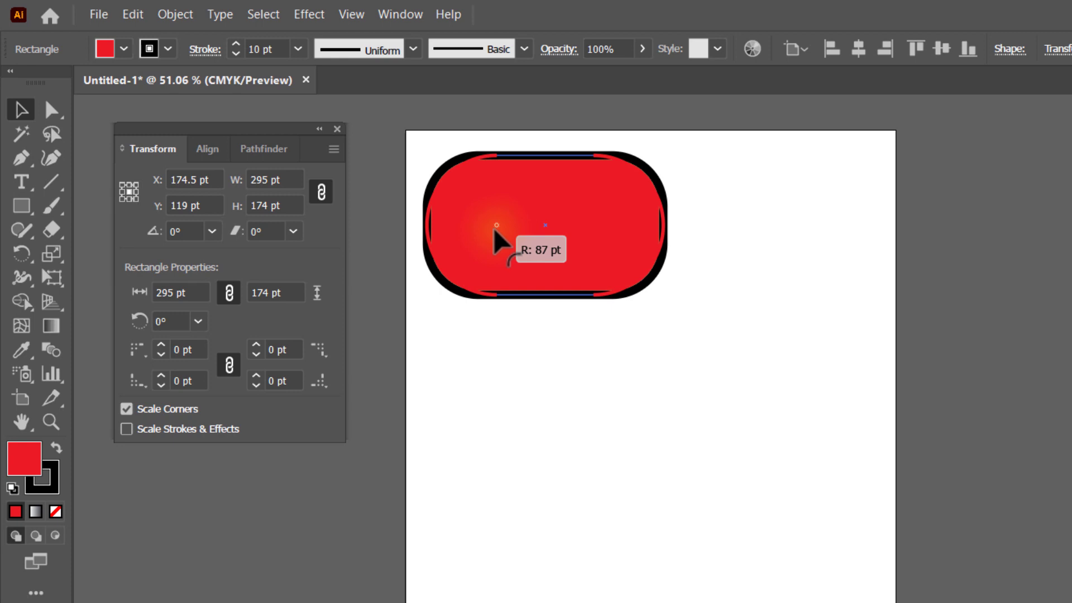
left_click_drag(493, 228, 494, 227)
left_click_drag(478, 200, 426, 140)
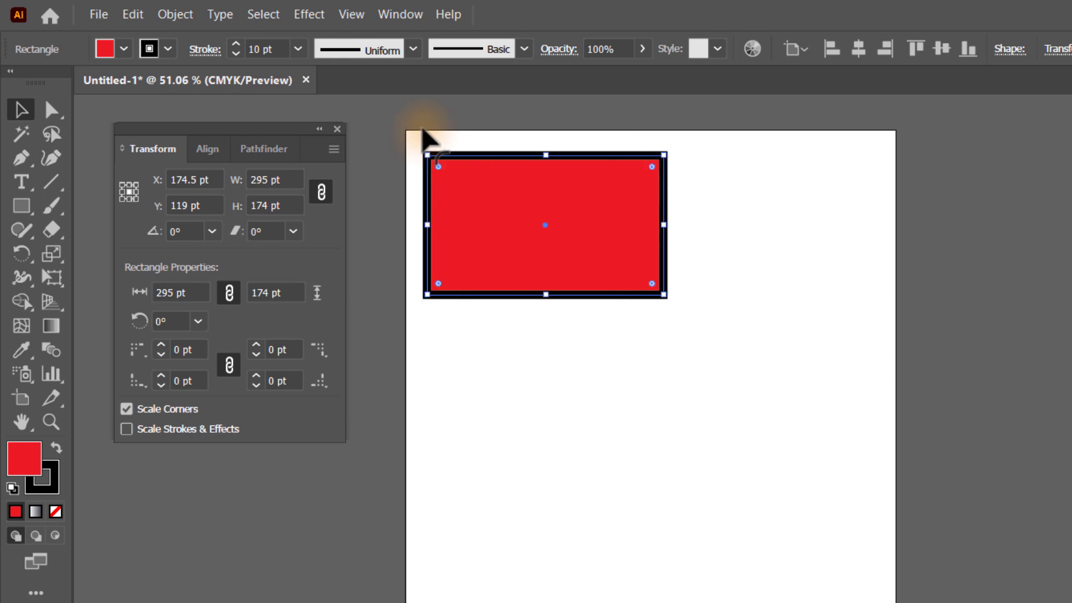
Step: Round all four corners to 40 pt on the artboard and reduce only the upper-right corner to 19.5 pt
left_click_drag(652, 168, 635, 176)
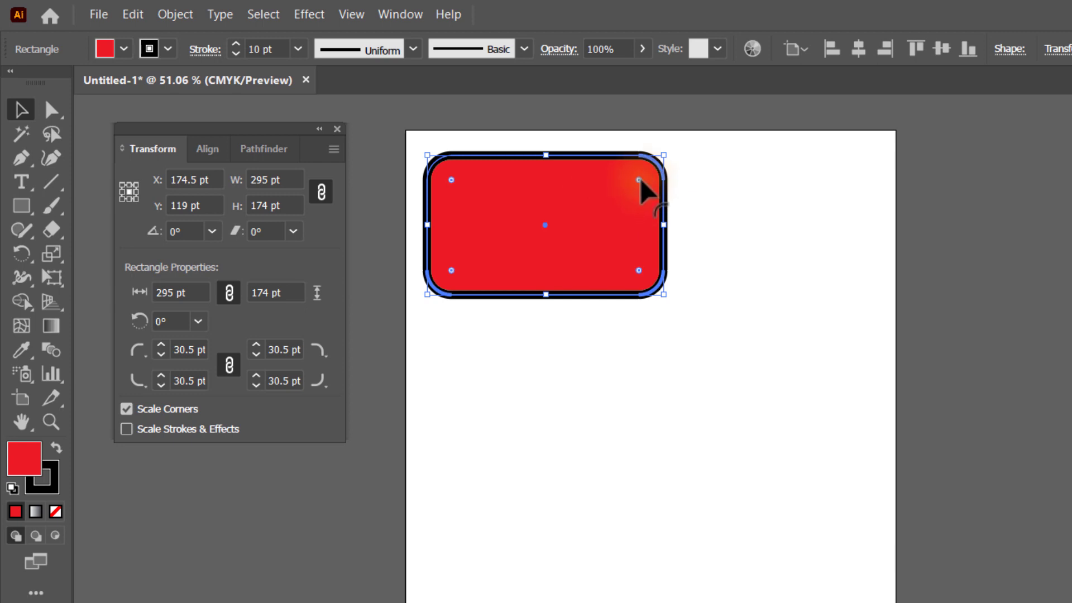
left_click_drag(641, 181, 635, 191)
key("alt")
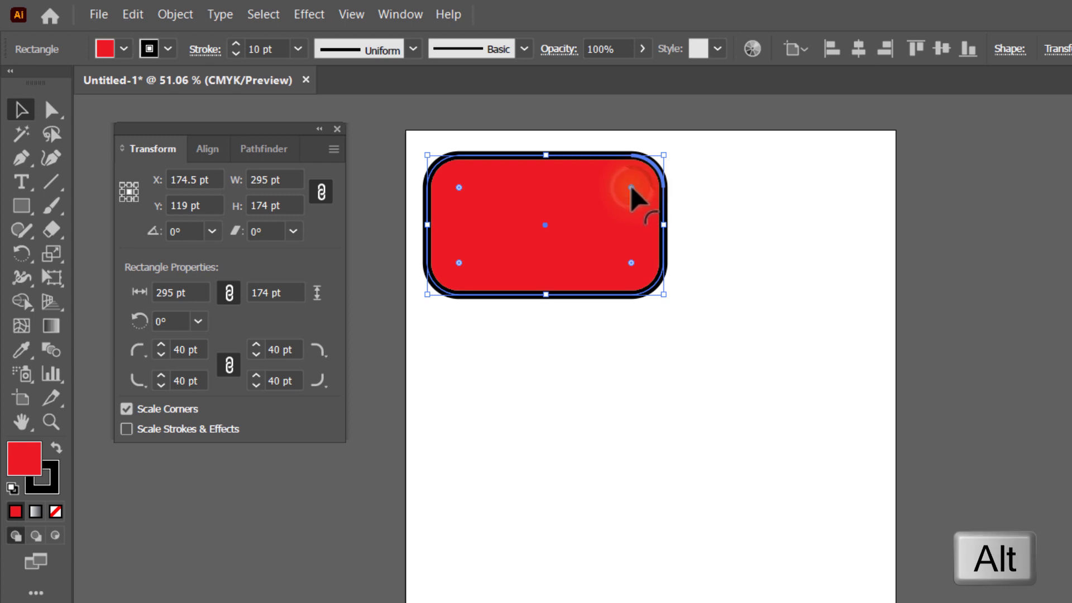
mouse_move(631, 186)
left_mouse_down()
mouse_move(529, 274)
mouse_move(630, 213)
mouse_move(652, 191)
mouse_move(539, 258)
mouse_move(634, 173)
mouse_move(525, 259)
mouse_move(673, 148)
mouse_move(626, 208)
mouse_move(648, 173)
left_mouse_up()
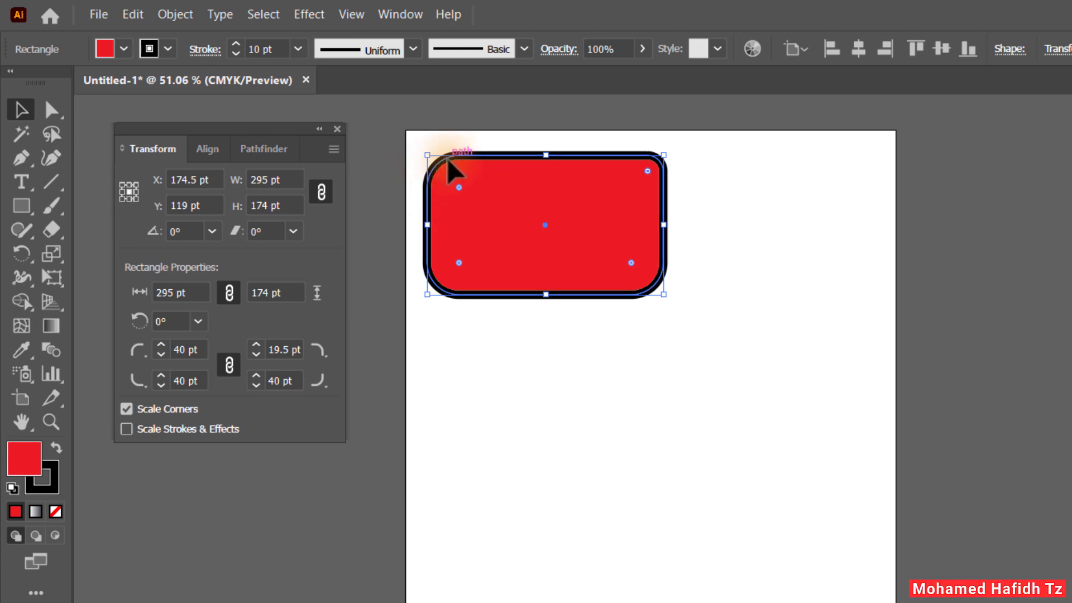
Step: Change the rectangle's upper-left and lower-right corners to the Inverted Round corner type
left_click(136, 350)
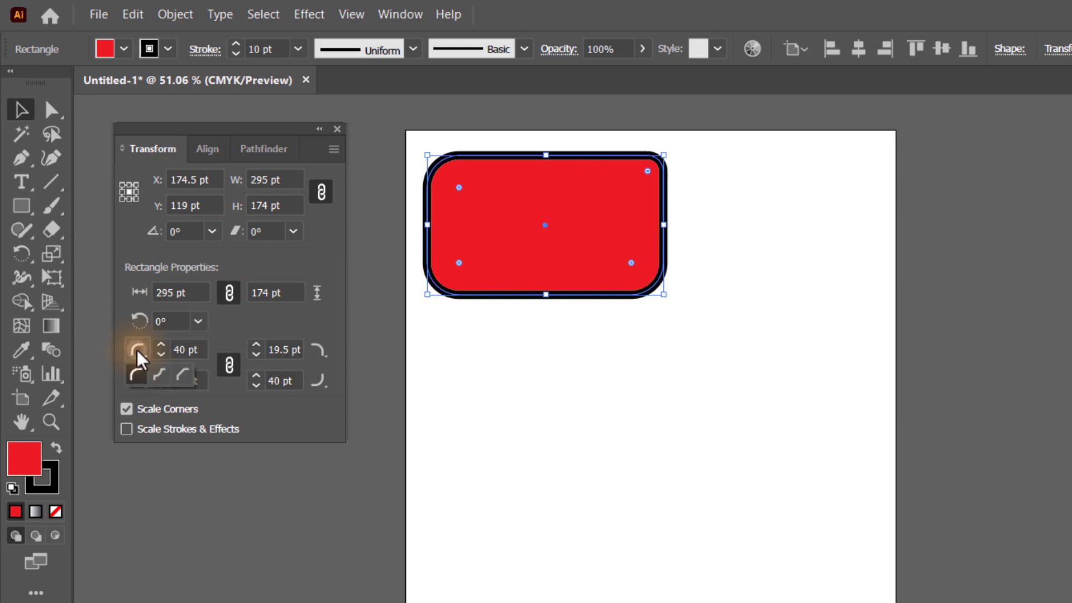
left_click(156, 374)
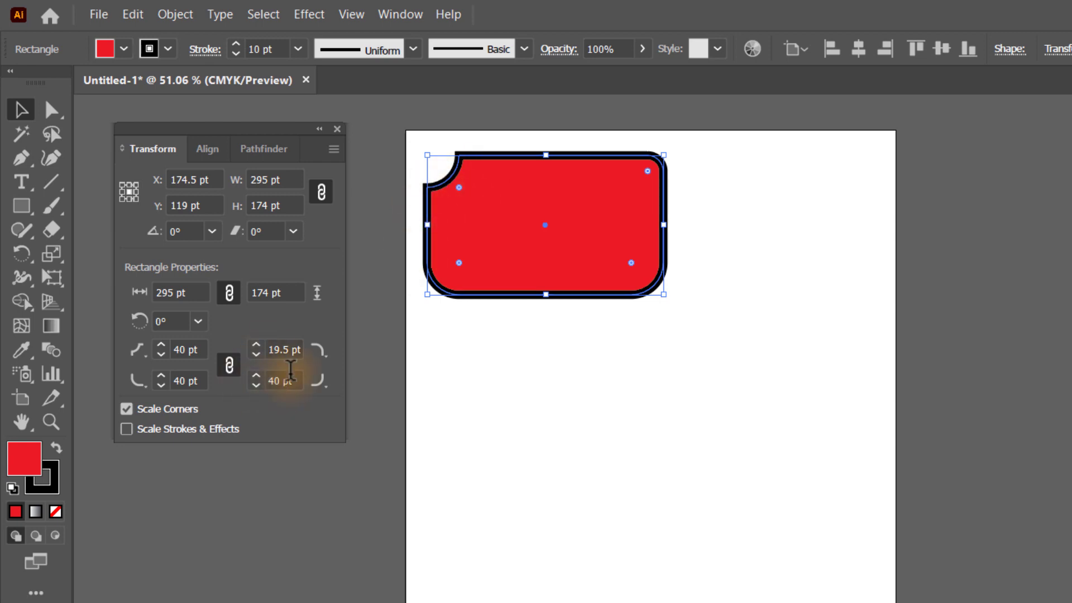
left_click(317, 377)
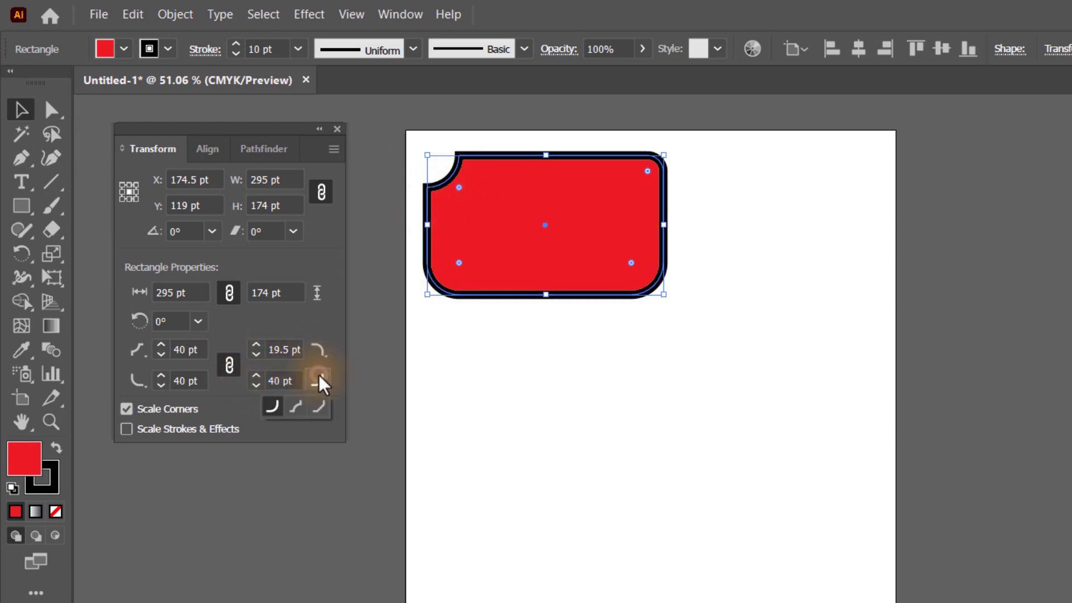
left_click(295, 402)
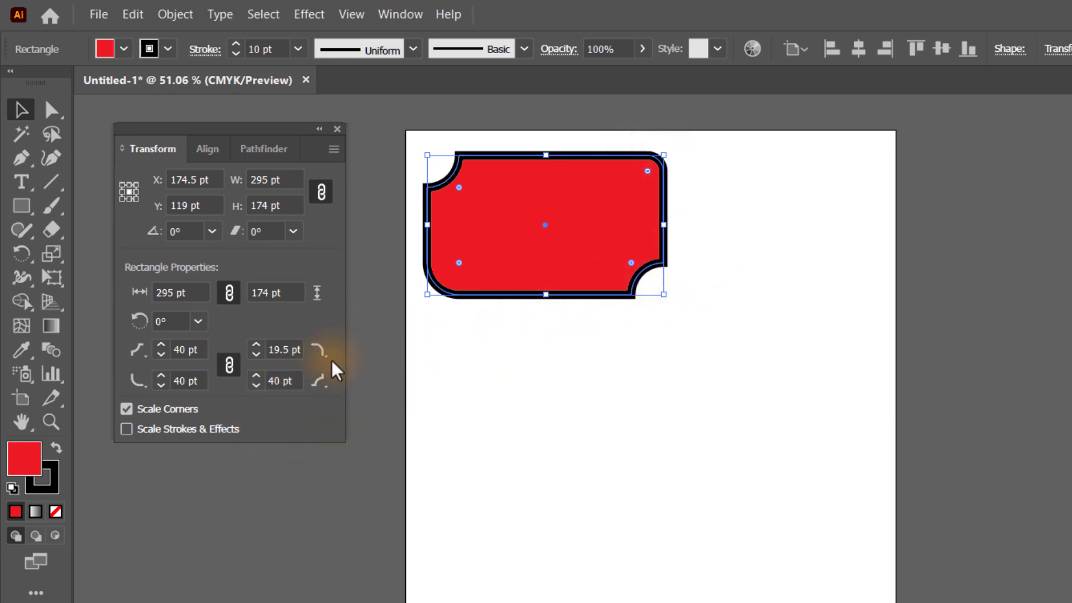
Step: Change the rectangle's upper-right and lower-left corners to the chamfer corner type and deselect the shape
left_click(317, 347)
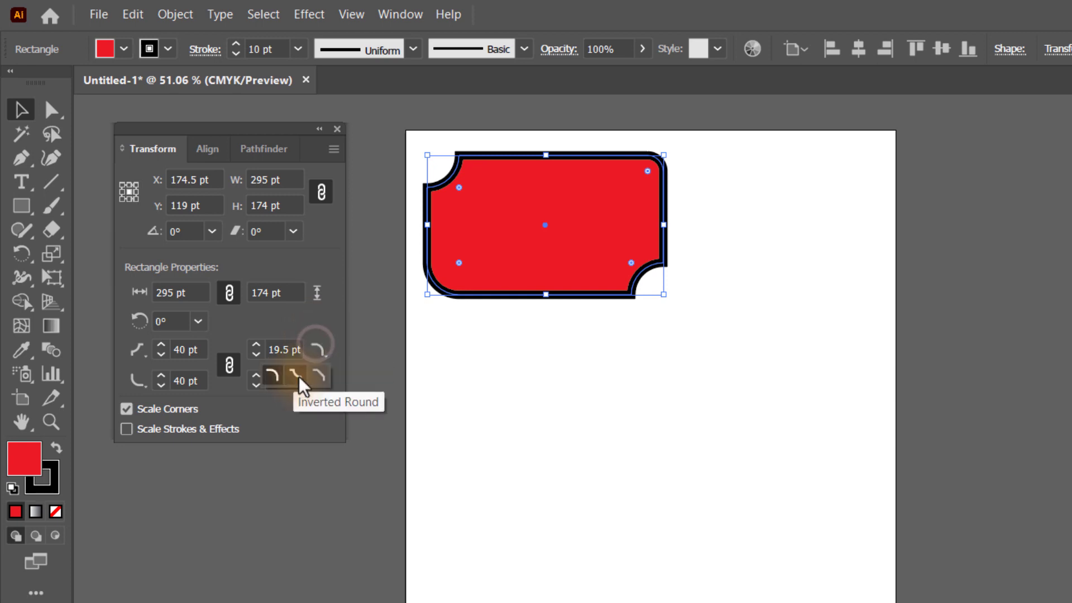
left_click(320, 373)
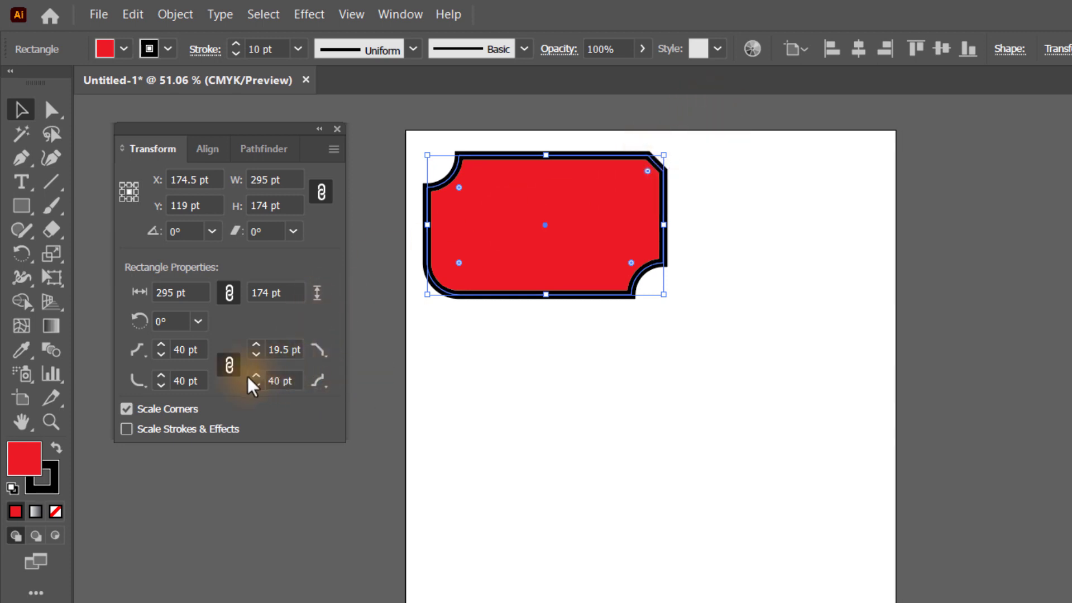
left_click(139, 386)
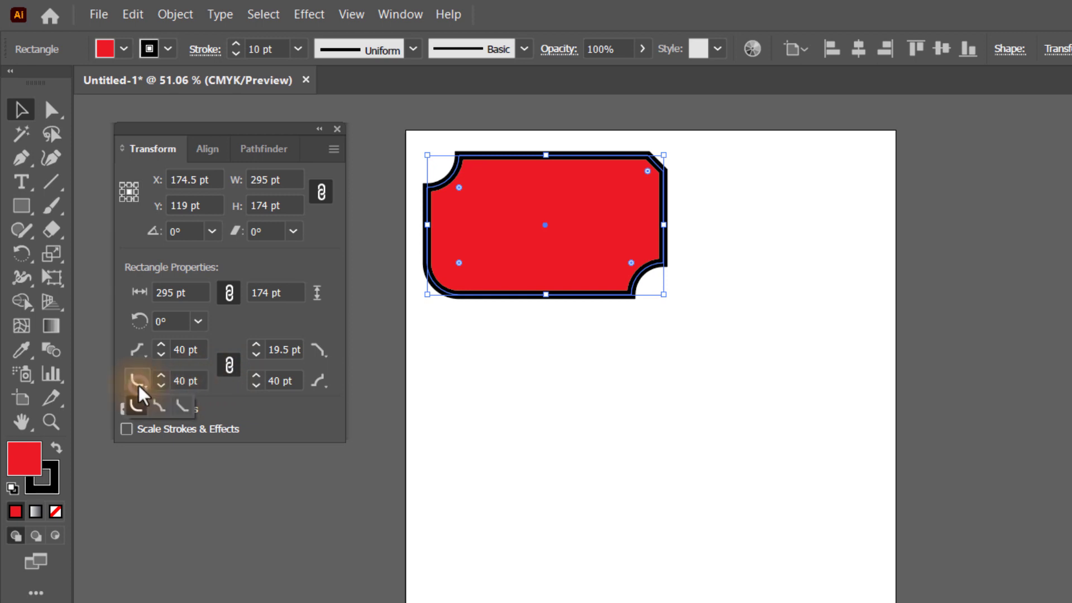
left_click(176, 402)
left_click(514, 337)
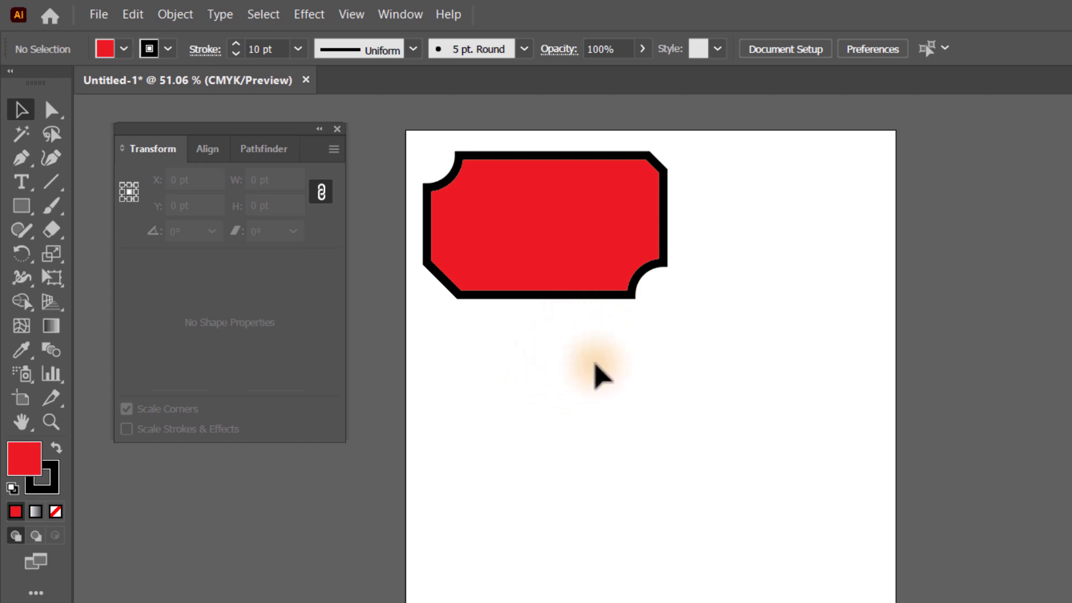
left_click(450, 253)
left_click(709, 161)
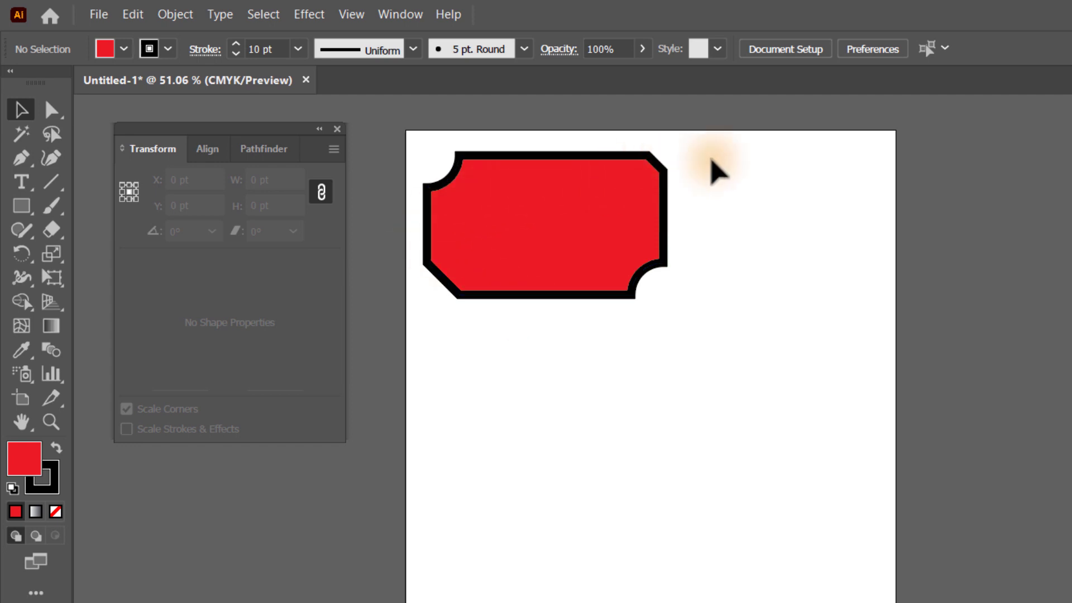
Step: Draw a square of about 130 pt beside the red shape and round its corners to 65 pt, forming a circle
left_click(19, 206)
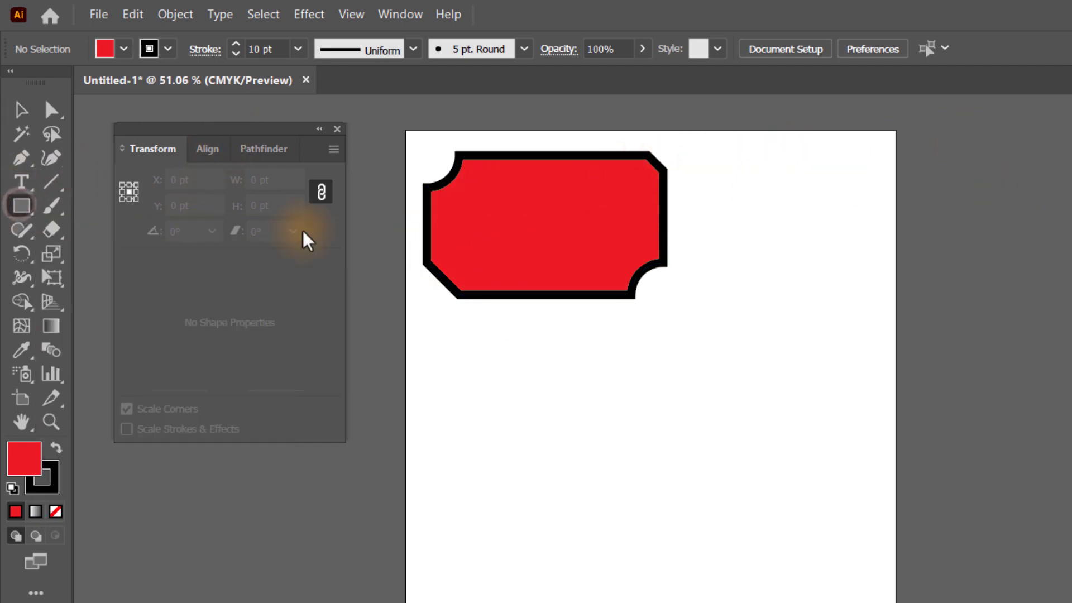
mouse_move(735, 164)
left_mouse_down()
mouse_move(829, 273)
mouse_move(811, 246)
mouse_move(840, 269)
left_mouse_up()
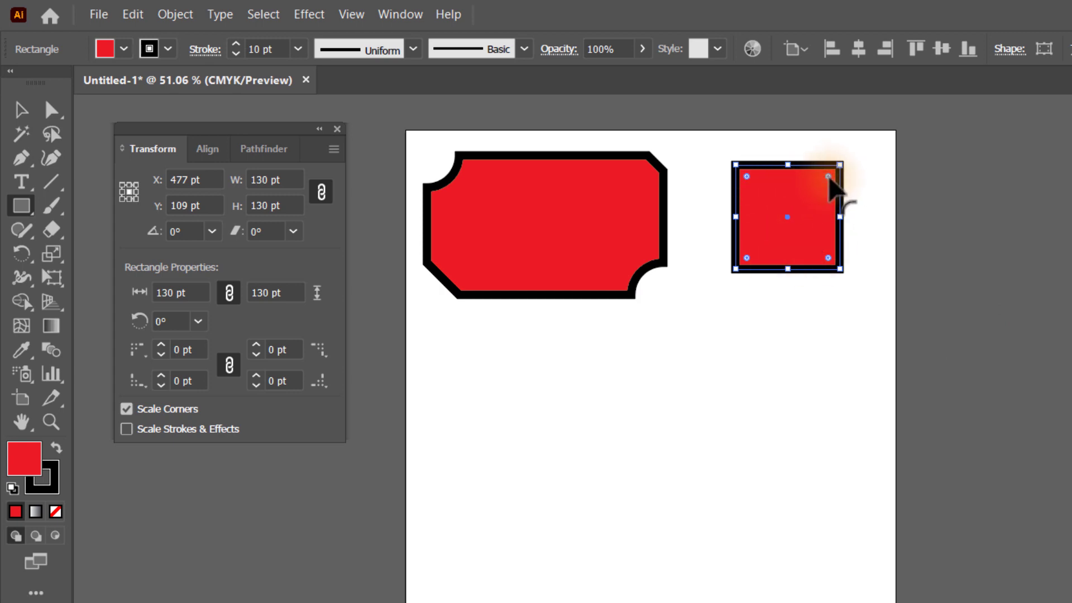
left_click_drag(828, 176, 770, 246)
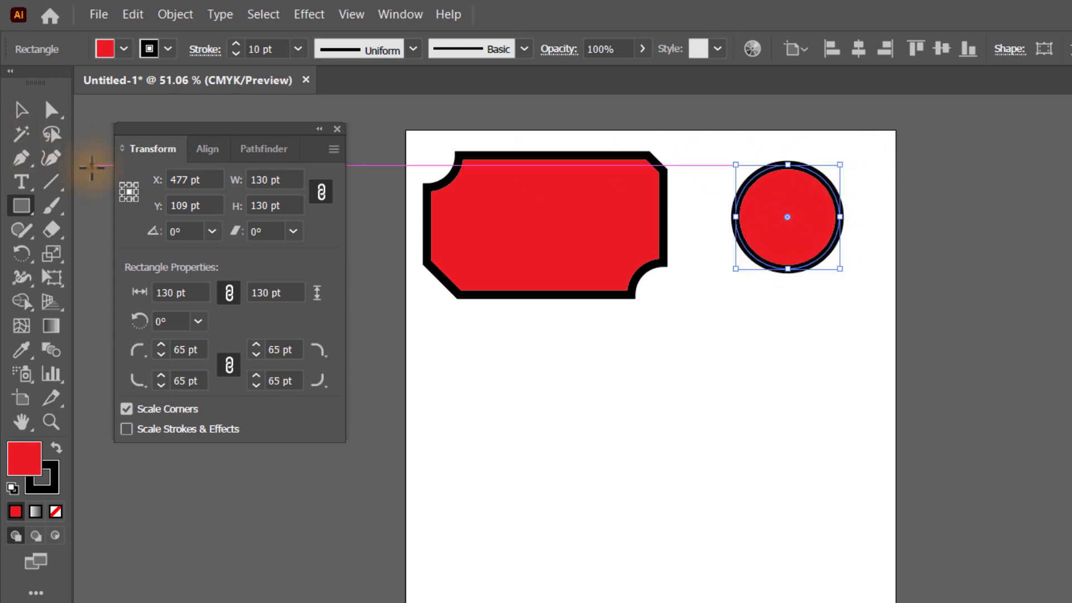
Step: Deselect the circle, and undo the 65 pt corner rounding on the square beside the large red shape
left_click(21, 109)
left_click(830, 338)
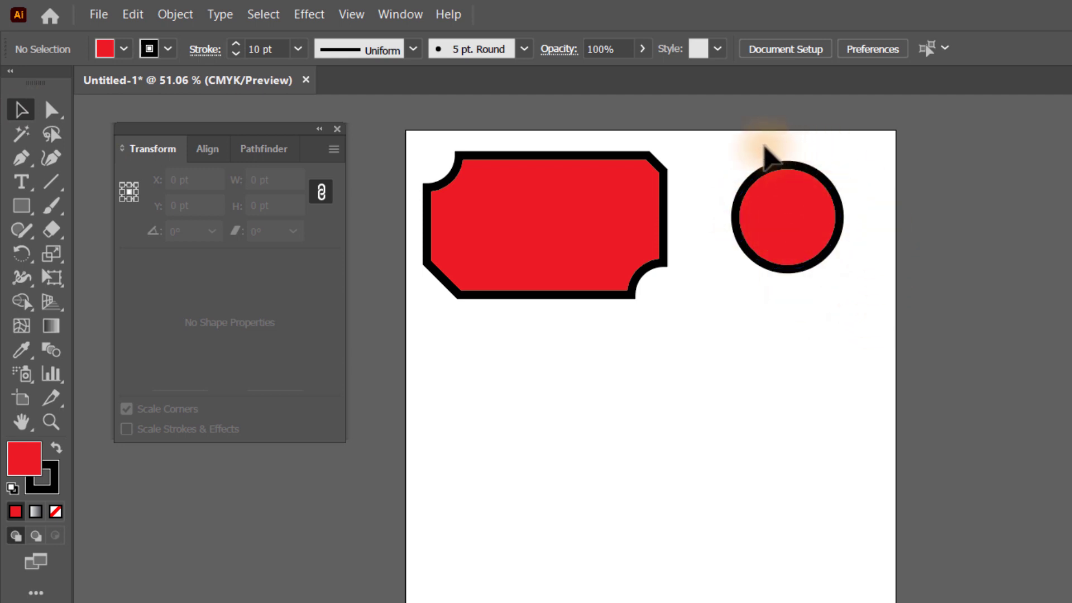
key("ctrl+z")
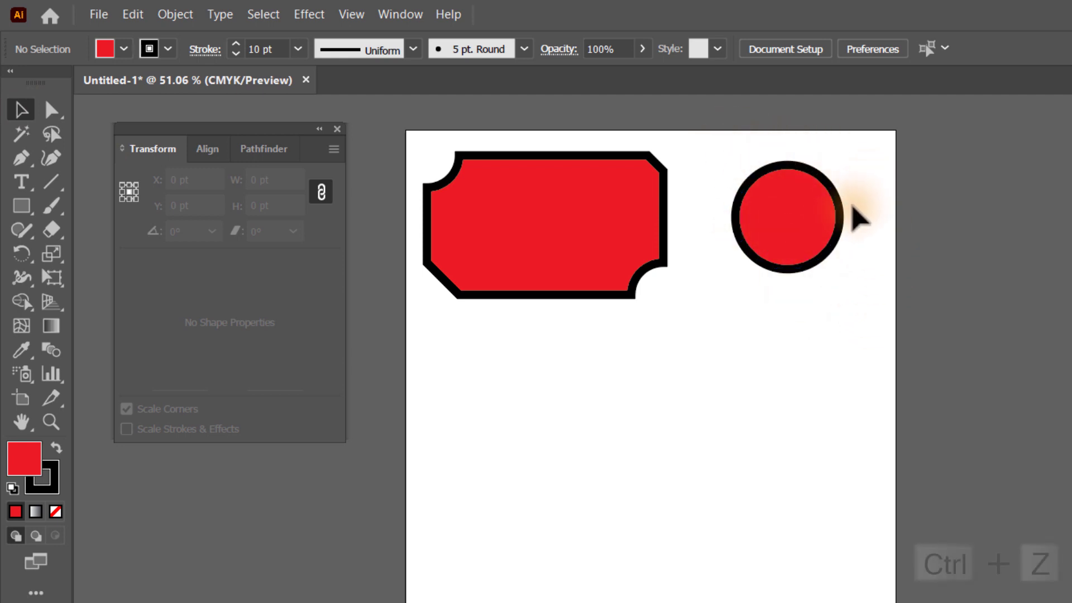
key("ctrl+z")
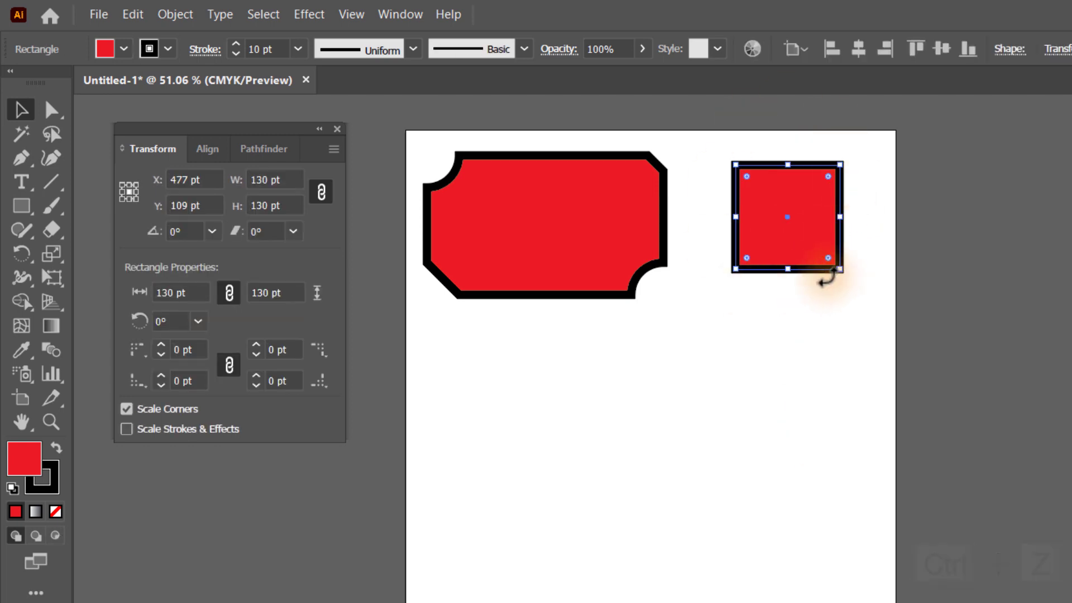
Step: Increase the linked corner radii of the selected 130 pt square step by step to 65 pt, forming a circle
left_click(162, 344)
left_click(162, 344)
left_click(162, 344)
left_click(162, 344)
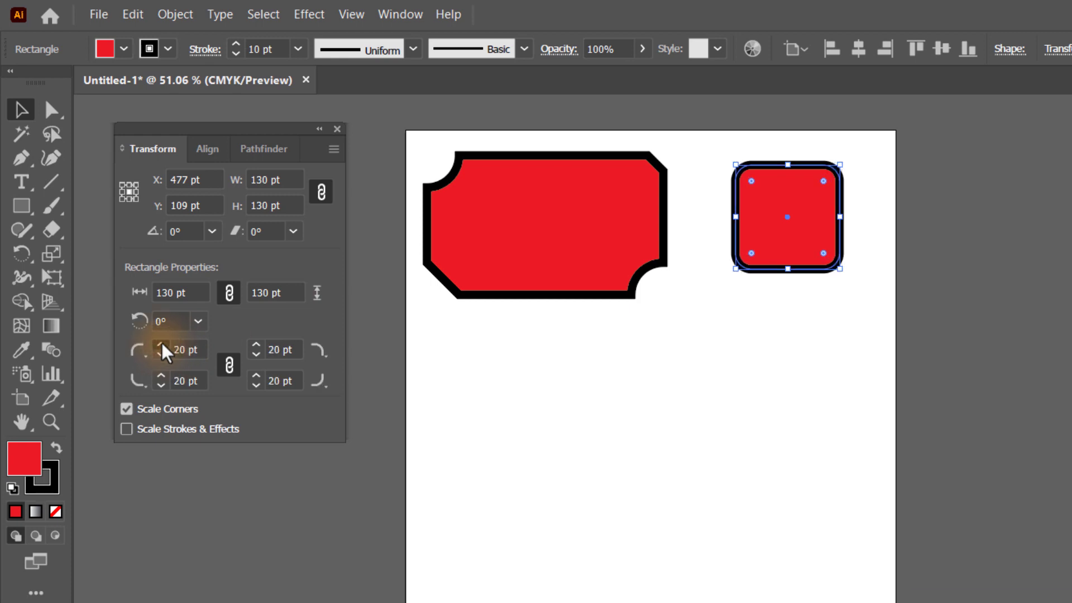
left_click(162, 344)
left_click(162, 344)
left_click(162, 344)
left_click(162, 344)
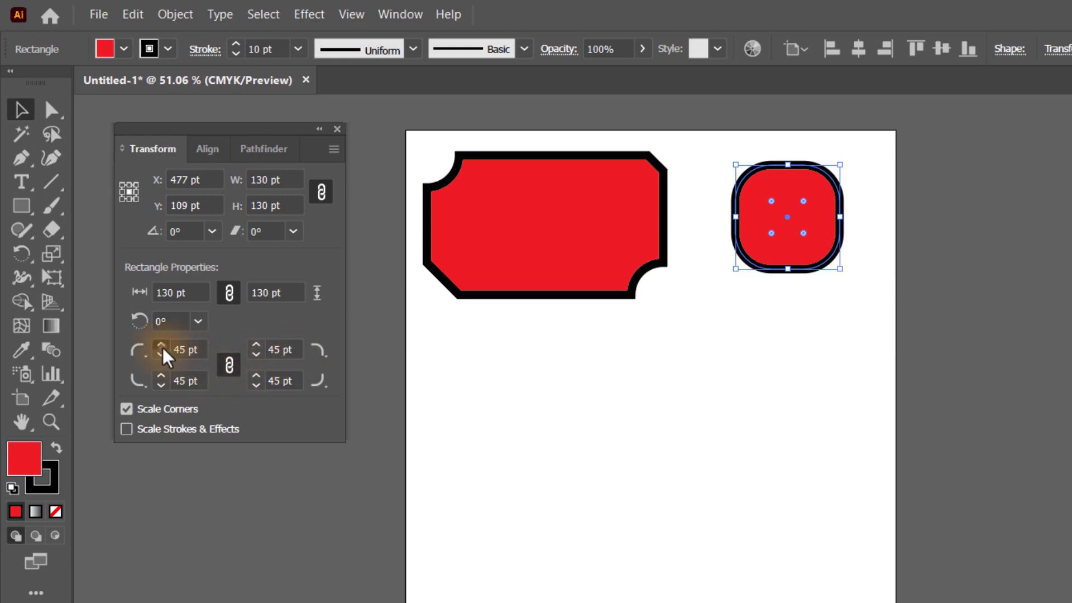
left_click_drag(163, 348, 169, 350)
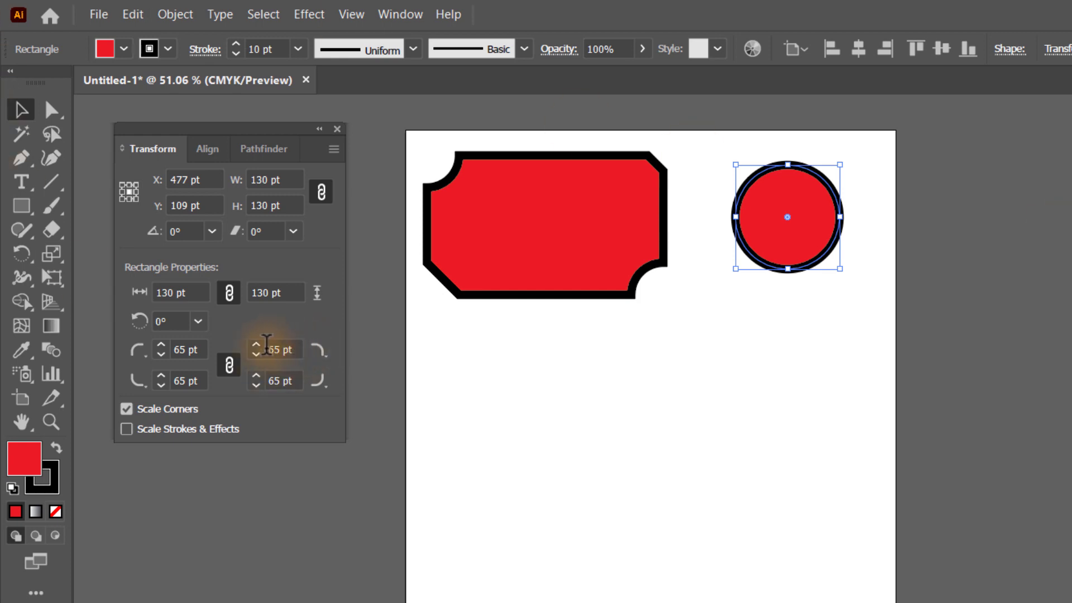
Step: Unlink the circle's corner radii, set only the upper-right corner radius to 0 pt for a teardrop shape, and deselect it
left_click(229, 365)
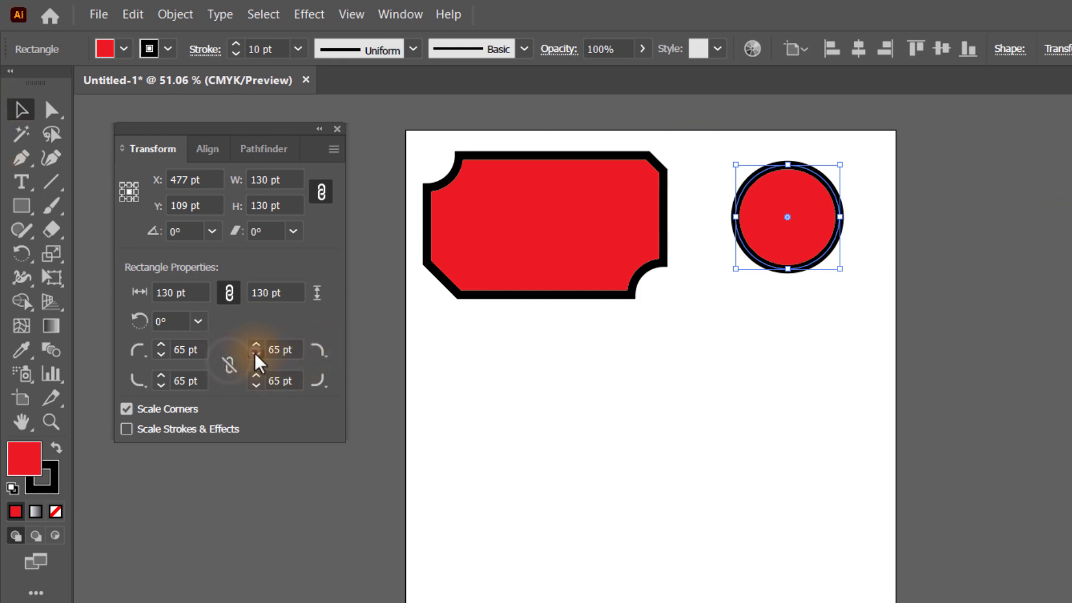
left_click_drag(256, 355, 256, 356)
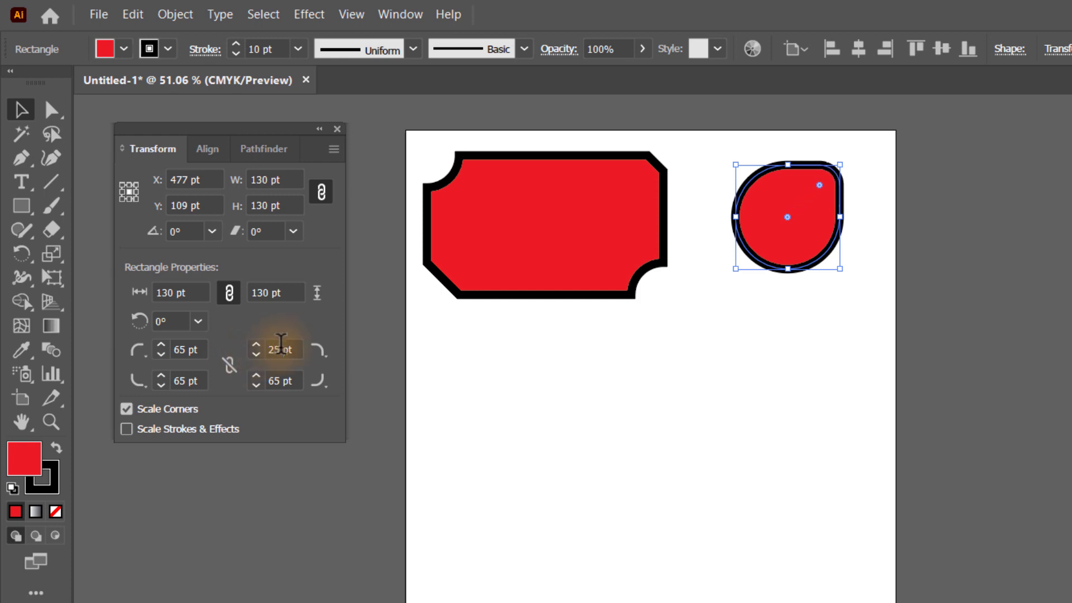
double_click(281, 348)
type("0")
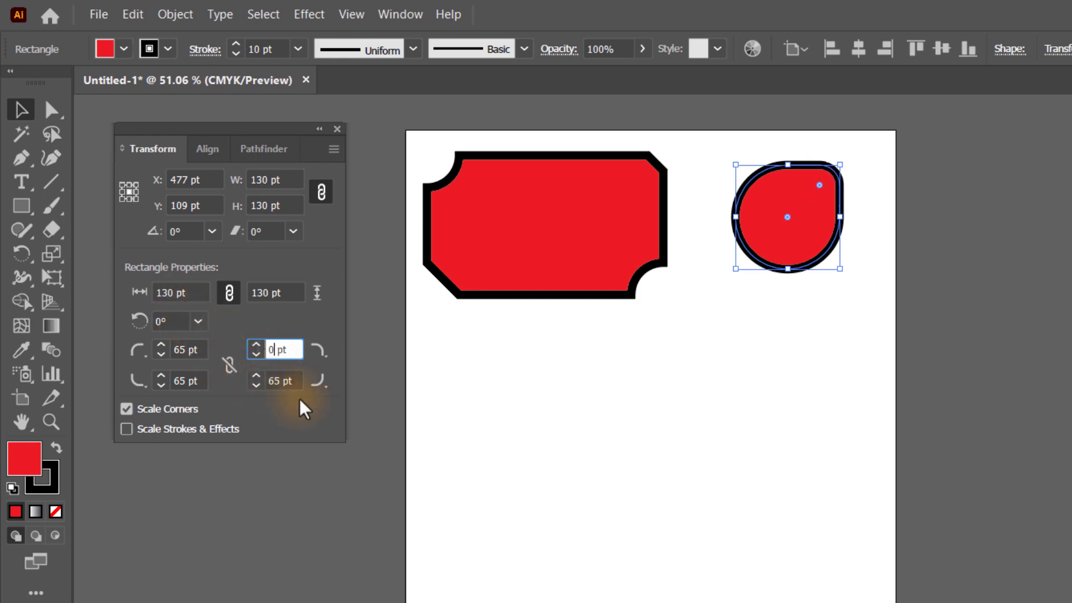
key("Return")
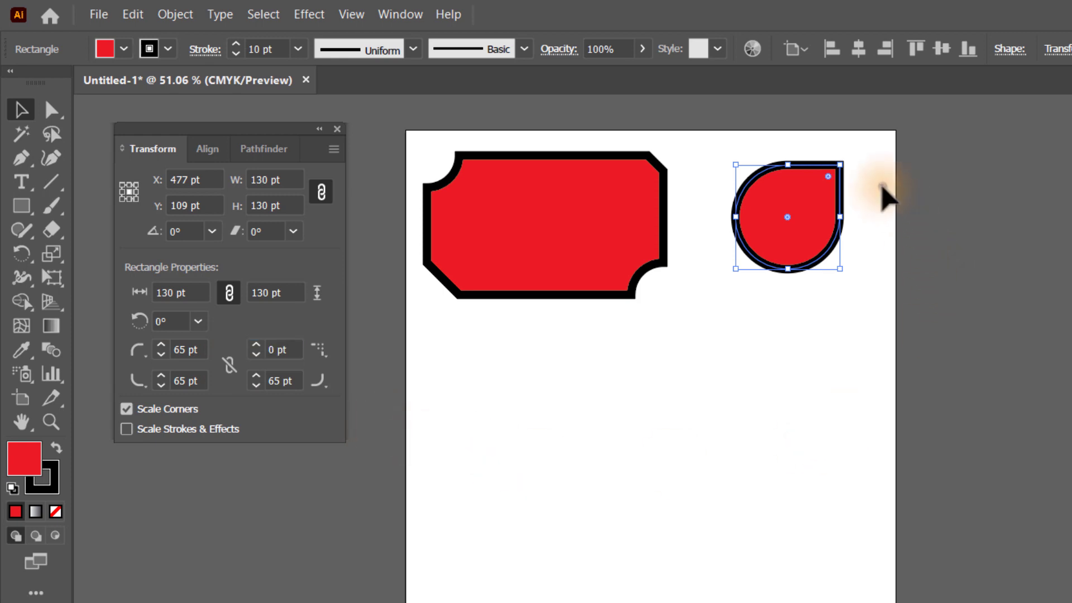
left_click(883, 187)
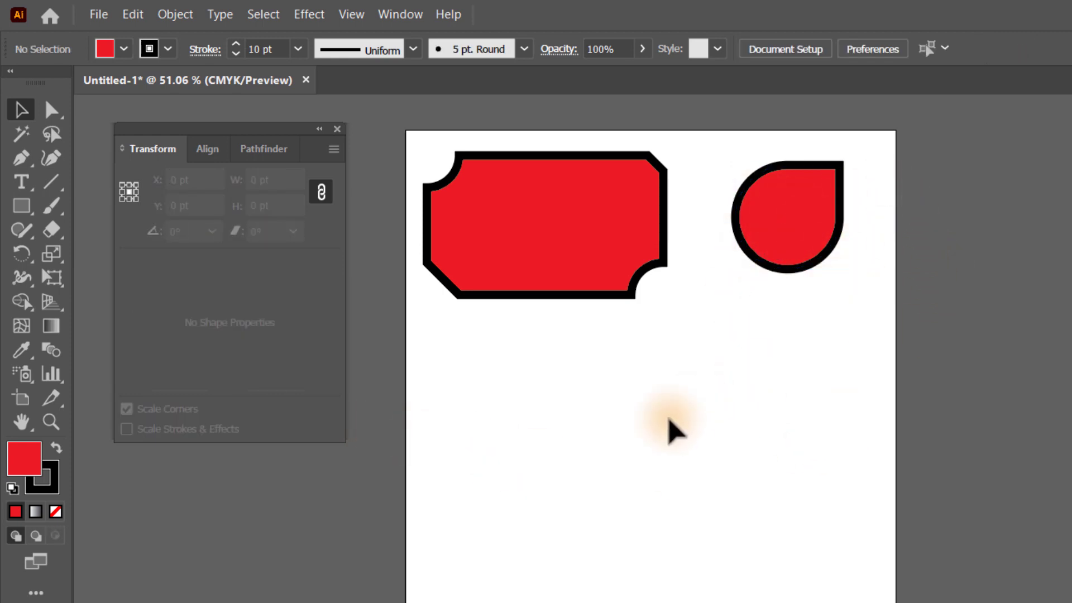